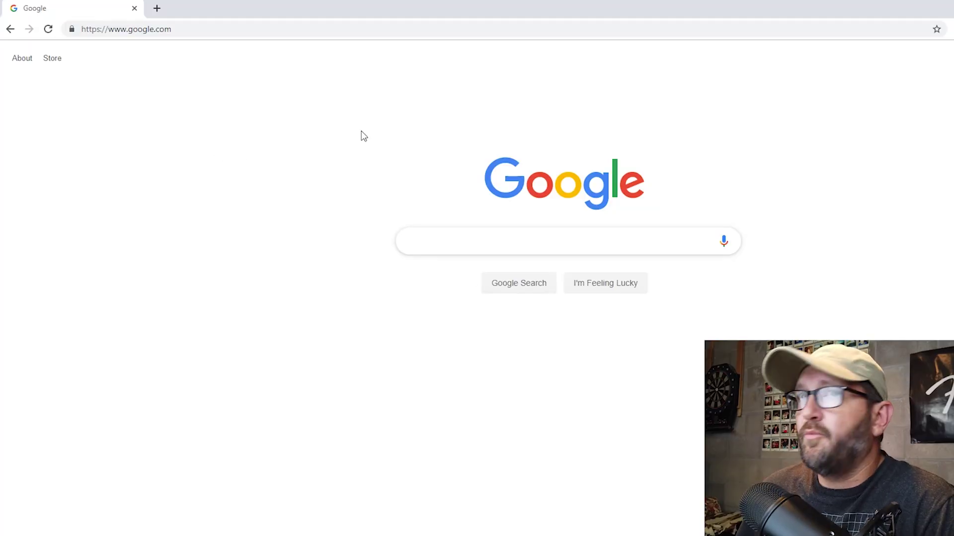
pyautogui.click(154, 29)
pyautogui.write('www.')
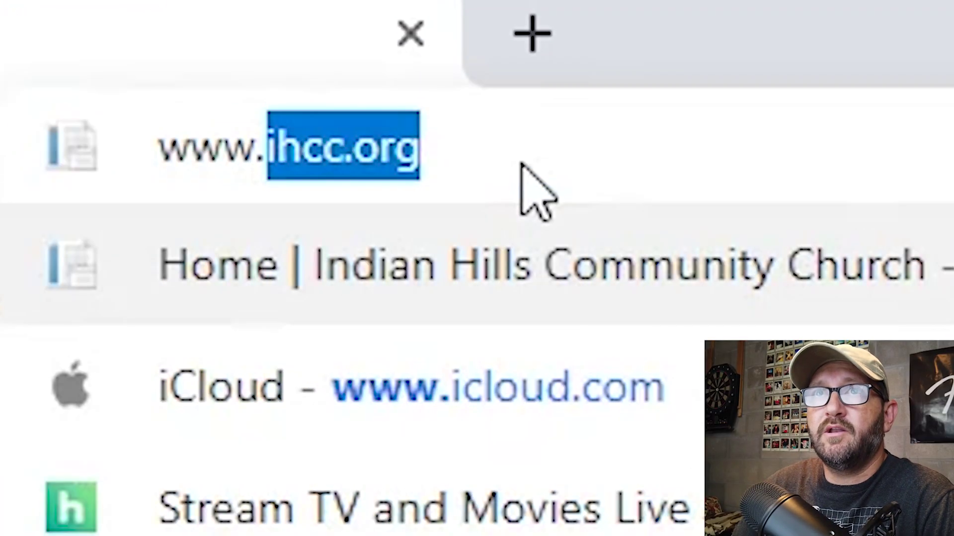
pyautogui.write('icloud.com')
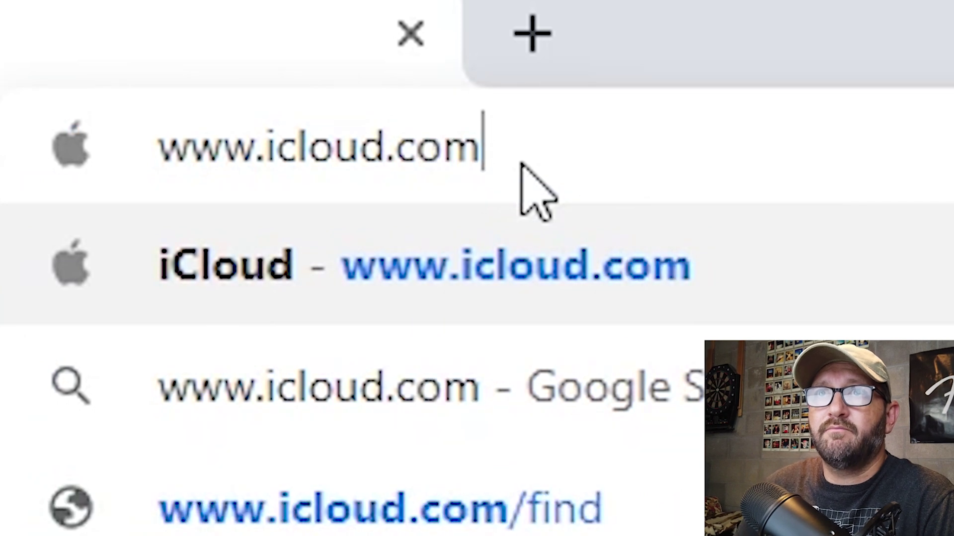
pyautogui.press('Return')
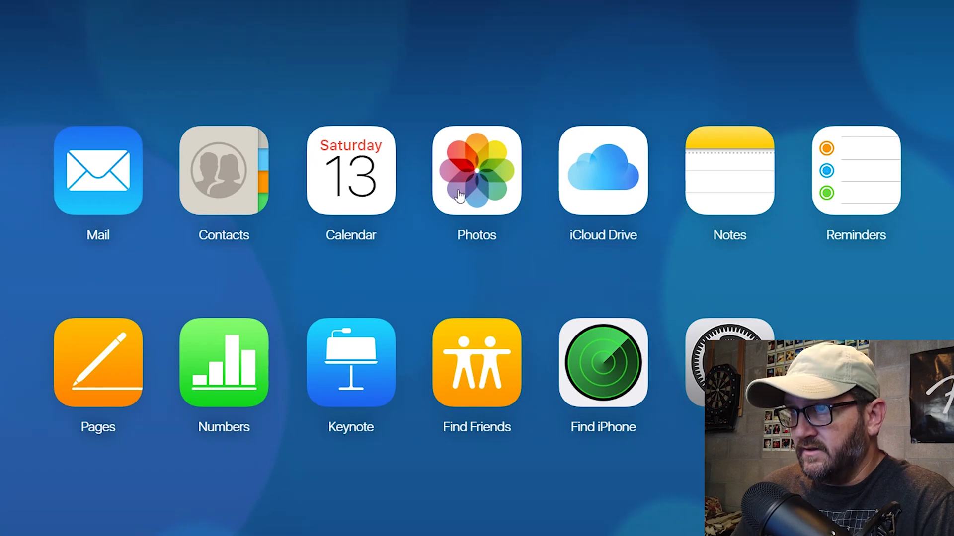
pyautogui.click(486, 184)
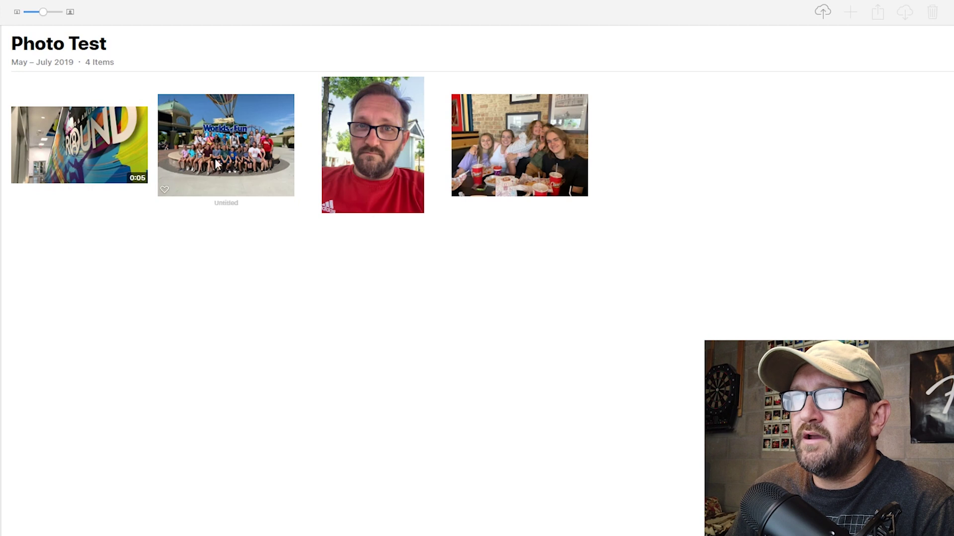
# - Download the Worlds of Fun group photo from the Photo Test album, saving it as iCloud Photos.zip in the iCloud Test folder
pyautogui.moveTo(555, 135)
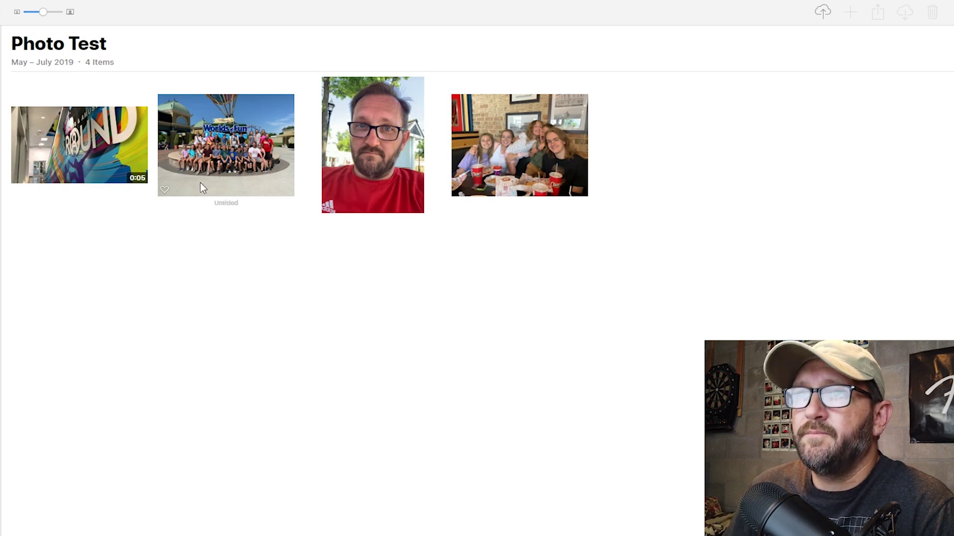
pyautogui.click(231, 172)
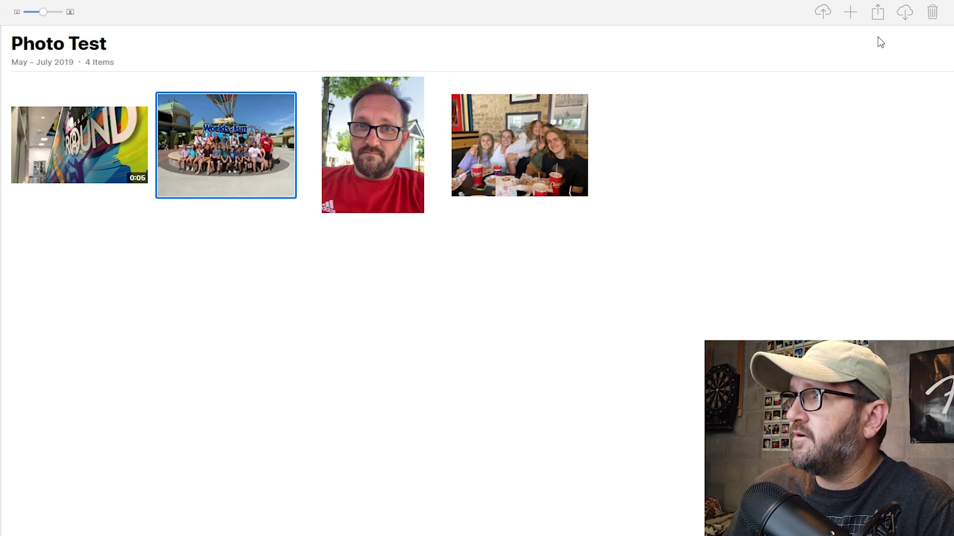
pyautogui.click(905, 19)
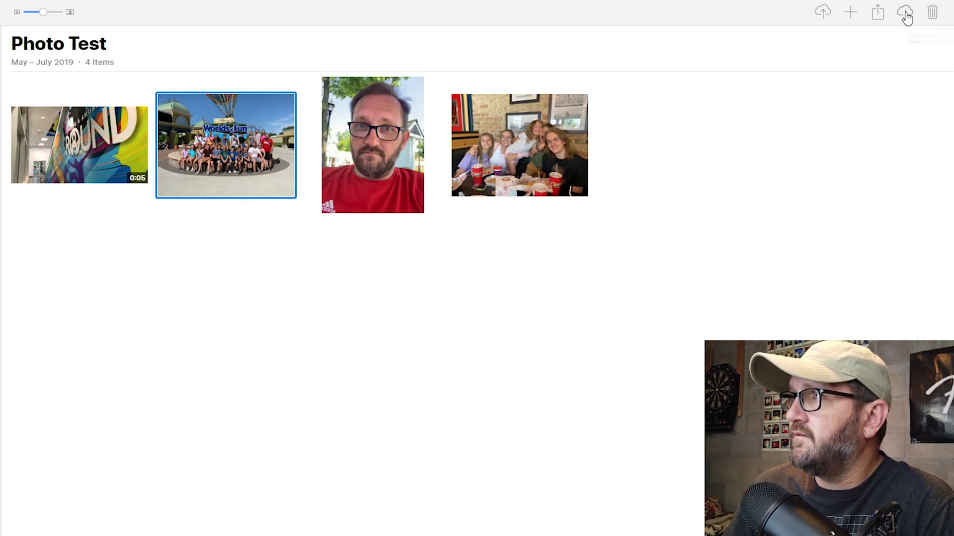
pyautogui.click(906, 17)
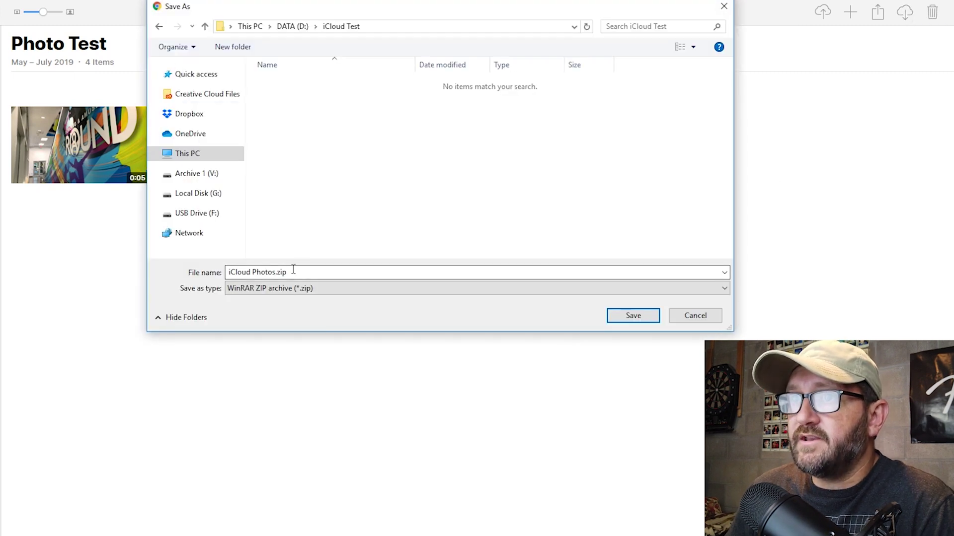
pyautogui.click(294, 274)
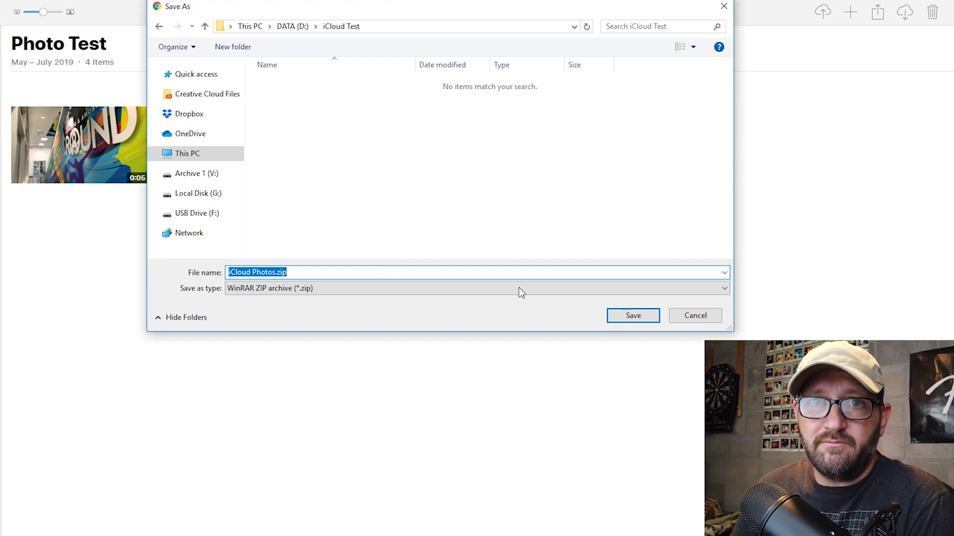
pyautogui.click(645, 318)
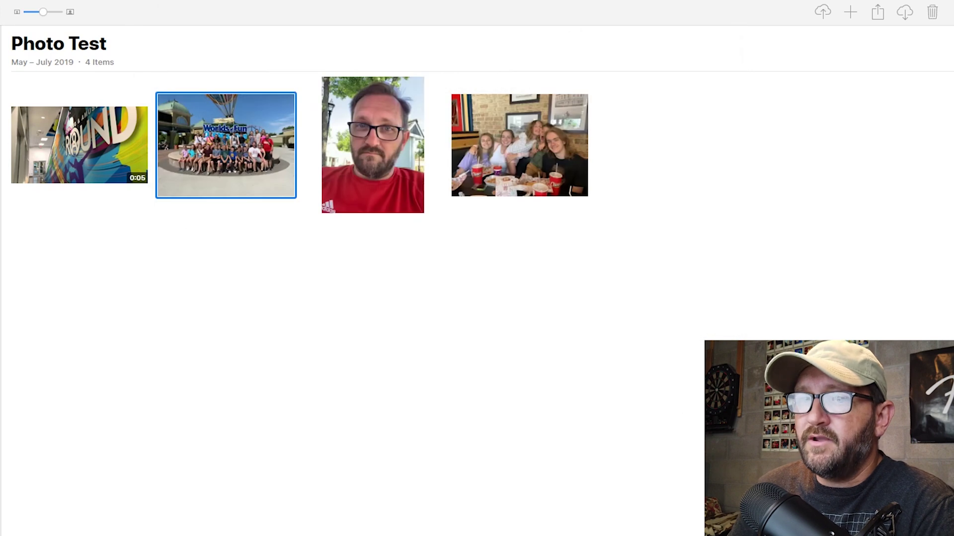
# - Show the downloaded iCloud Photos.zip in its folder and extract its contents there
pyautogui.rightClick(28, 534)
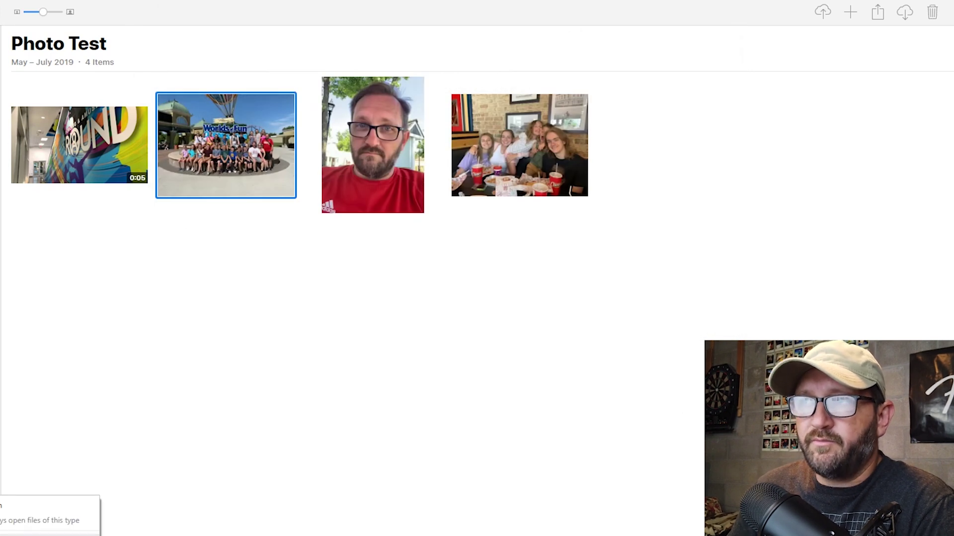
pyautogui.click(28, 534)
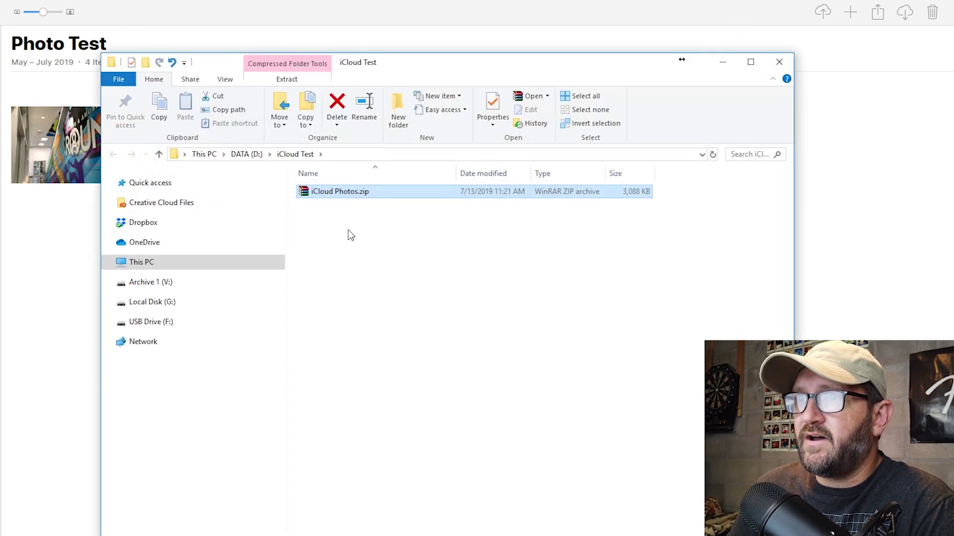
pyautogui.rightClick(338, 190)
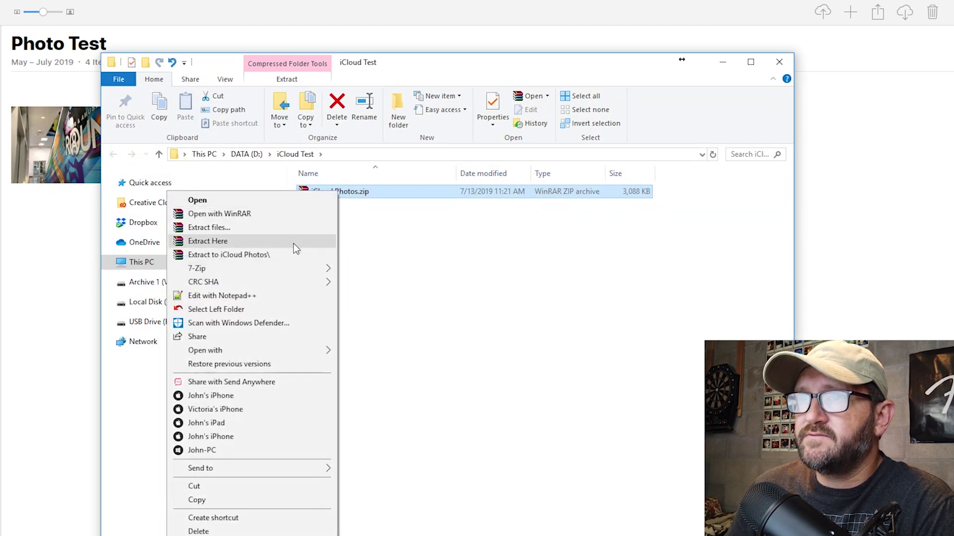
pyautogui.click(296, 241)
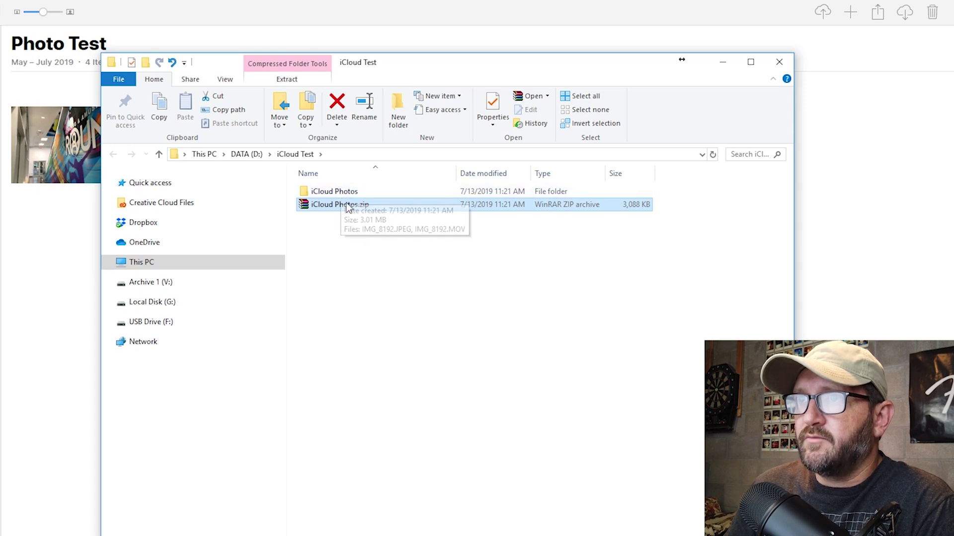
# - Permanently delete the iCloud Photos.zip archive and open the extracted iCloud Photos folder
pyautogui.click(349, 205)
pyautogui.press('Delete')
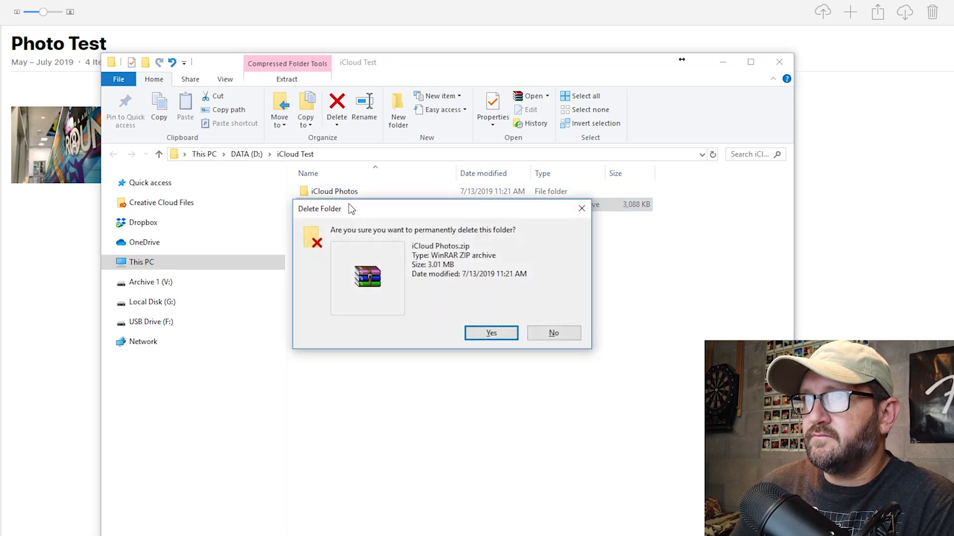
pyautogui.press('Return')
pyautogui.doubleClick(332, 193)
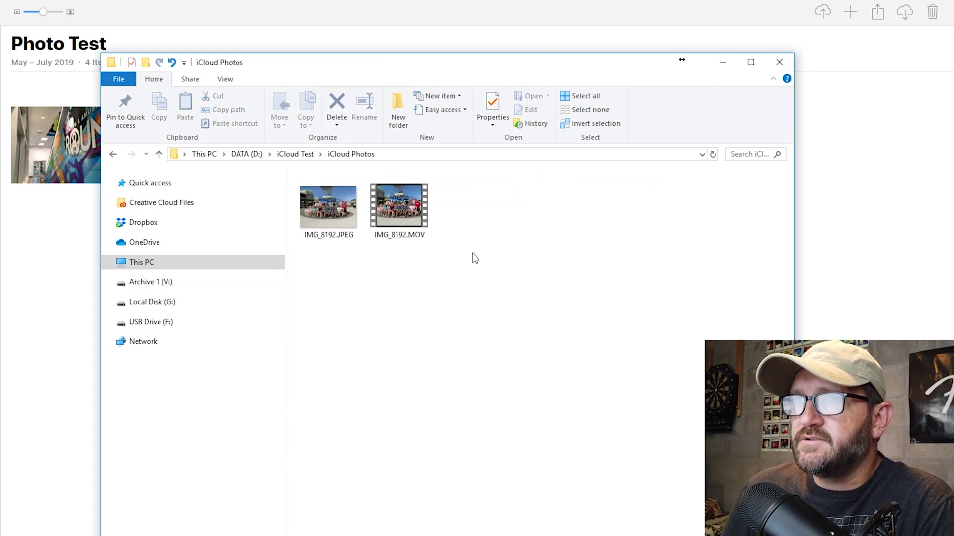
# - View the detailed file properties of IMG_8192.JPEG, including its image dimensions
pyautogui.click(353, 223)
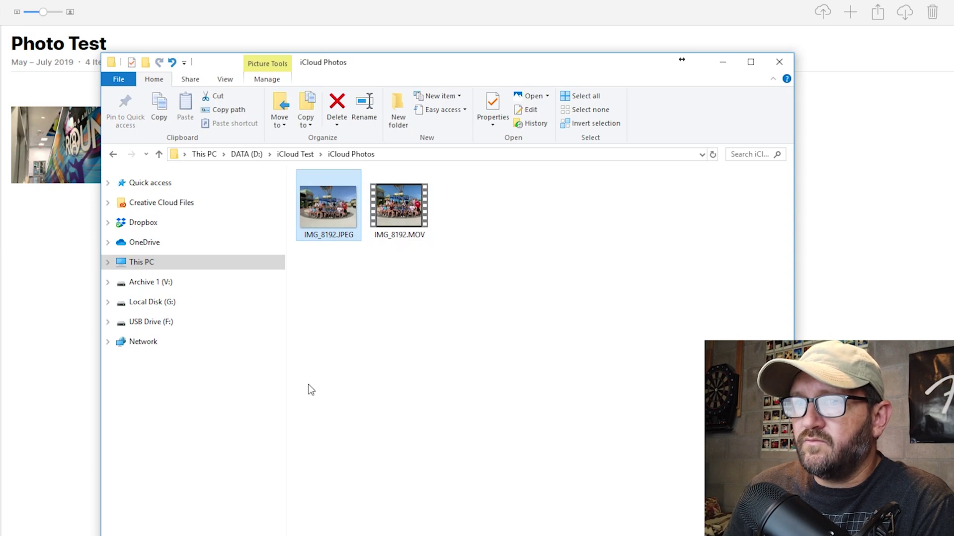
pyautogui.rightClick(337, 208)
pyautogui.click(149, 535)
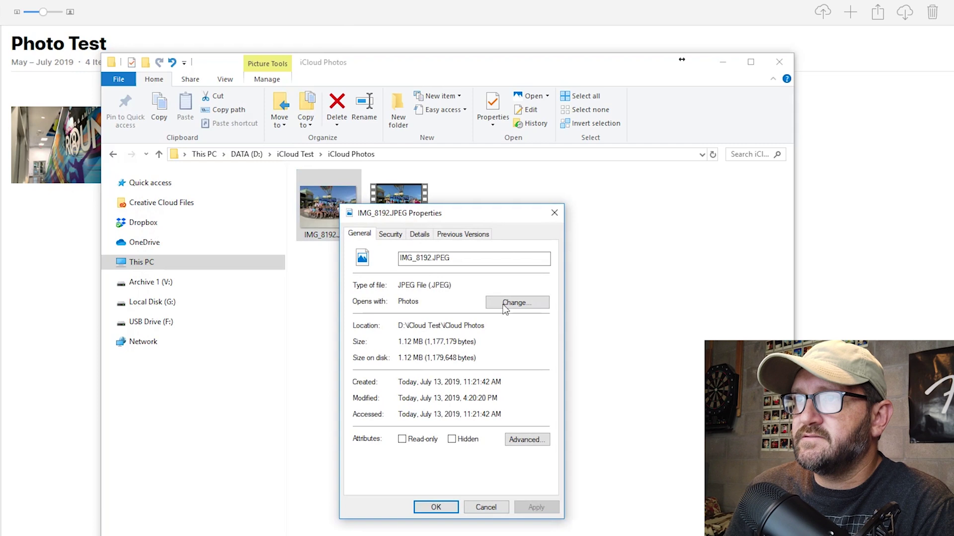
pyautogui.click(421, 234)
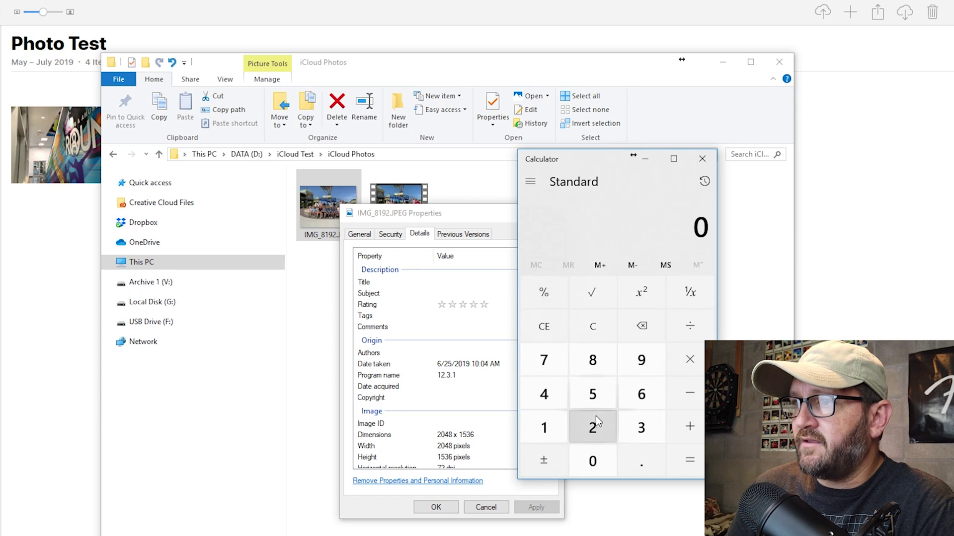
# - Multiply 2048 by 1536 in Calculator to work out the photo's pixel count, and close the calculator and the file properties
pyautogui.write('2048')
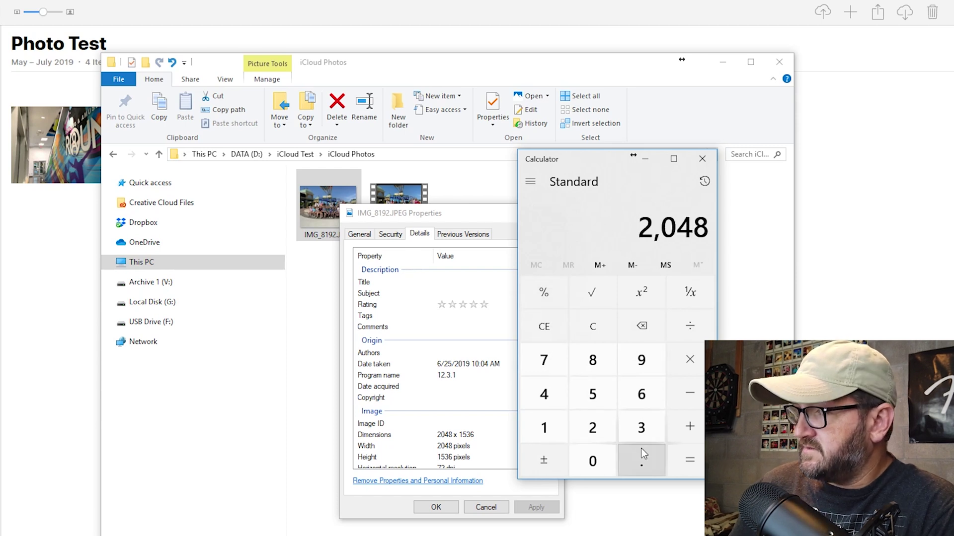
pyautogui.write('*1536')
pyautogui.press('Return')
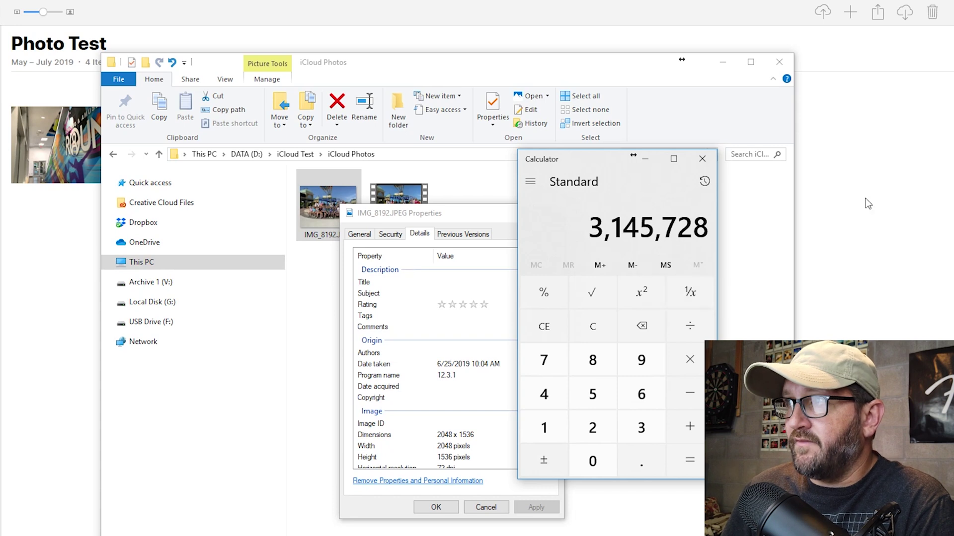
pyautogui.click(702, 158)
pyautogui.click(486, 508)
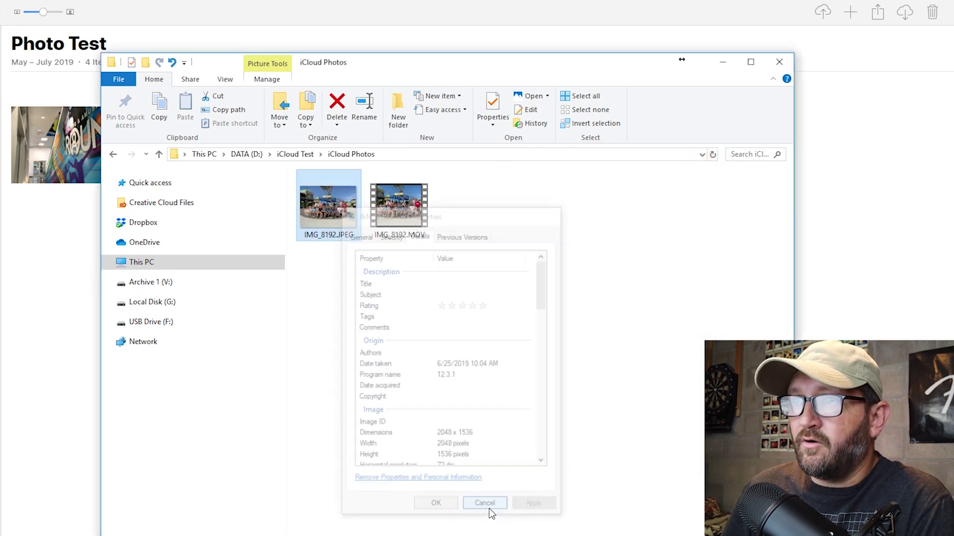
# - Play IMG_8192.MOV, check its detailed video properties, and return to the iCloud Test folder
pyautogui.doubleClick(396, 212)
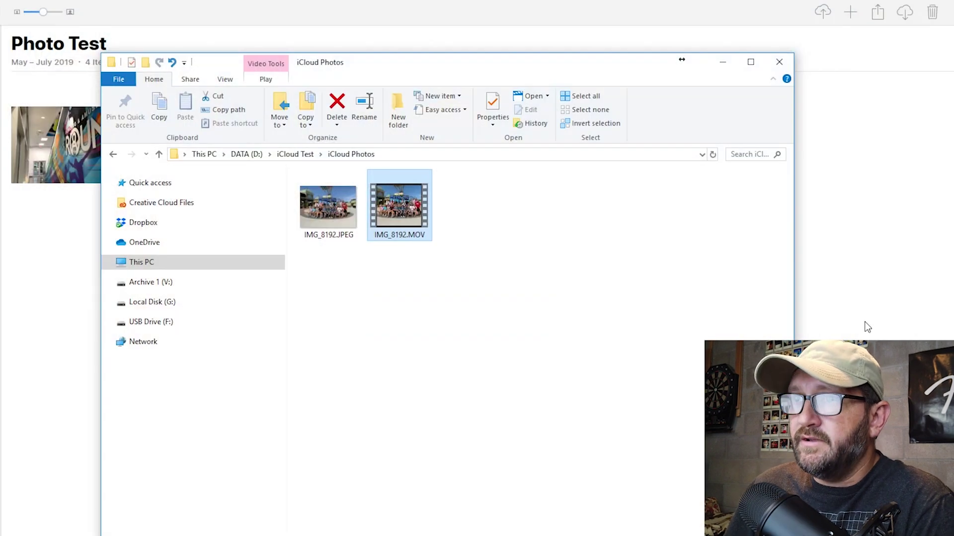
pyautogui.rightClick(379, 205)
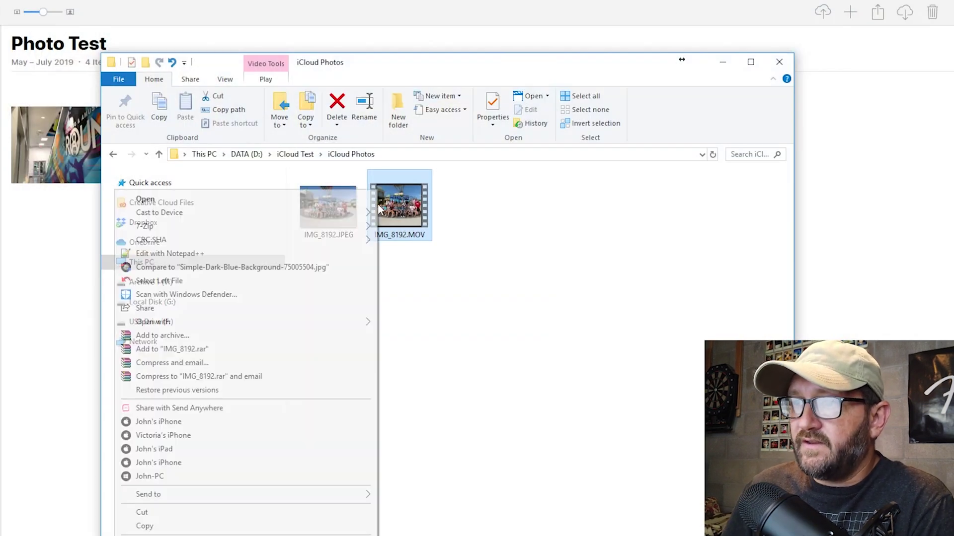
pyautogui.press('Escape')
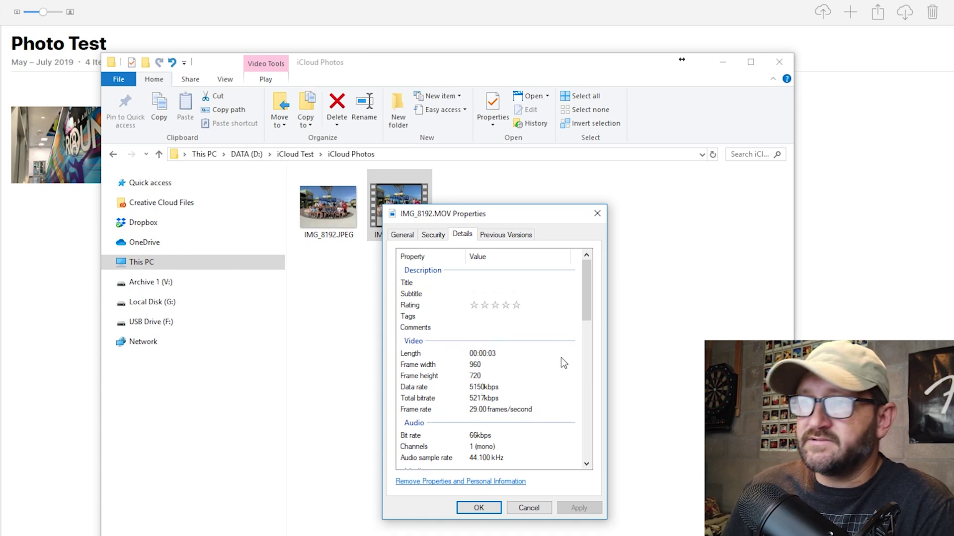
pyautogui.click(527, 509)
pyautogui.hotkey('alt', 'Up')
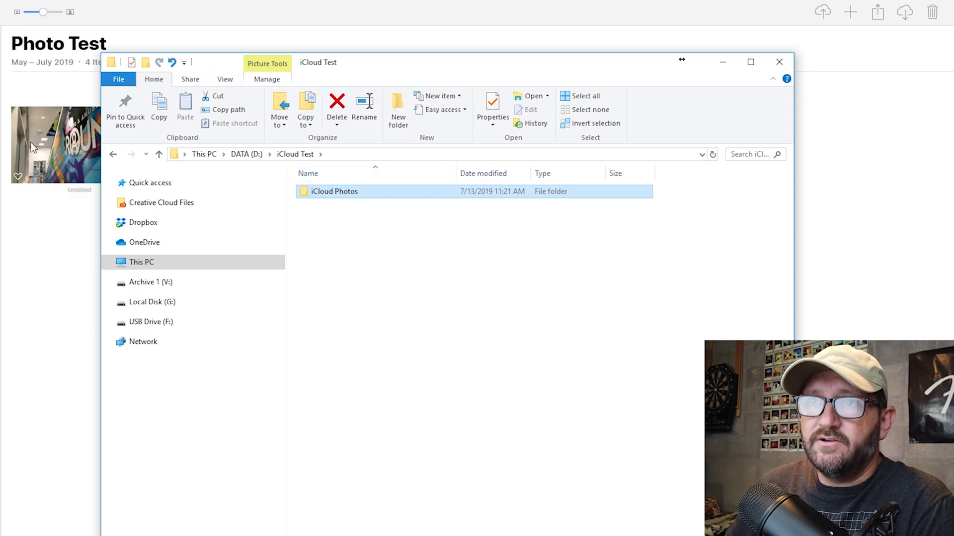
# - Download the five-second video from the Photo Test album, saving it as IMG_7229.mp4 in the iCloud Test folder
pyautogui.click(53, 217)
pyautogui.click(103, 145)
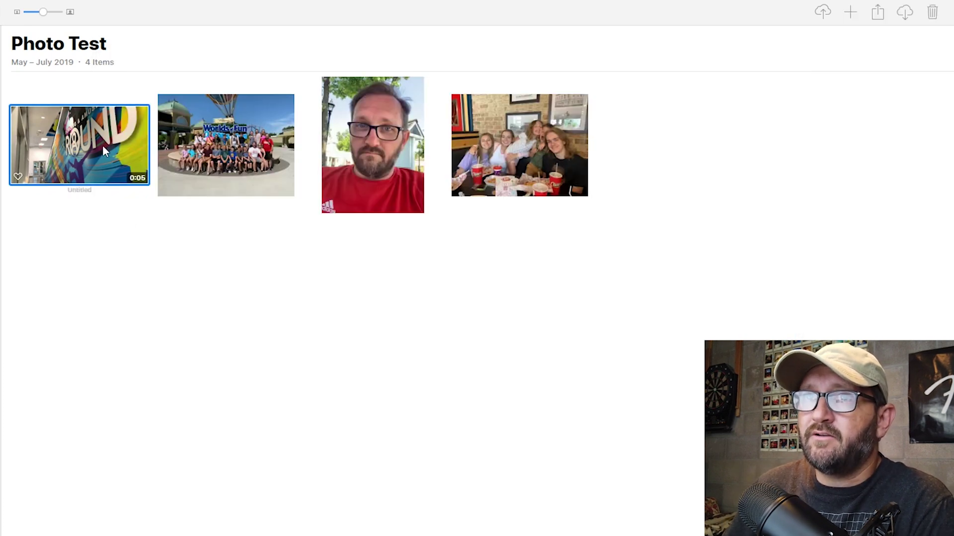
pyautogui.click(905, 14)
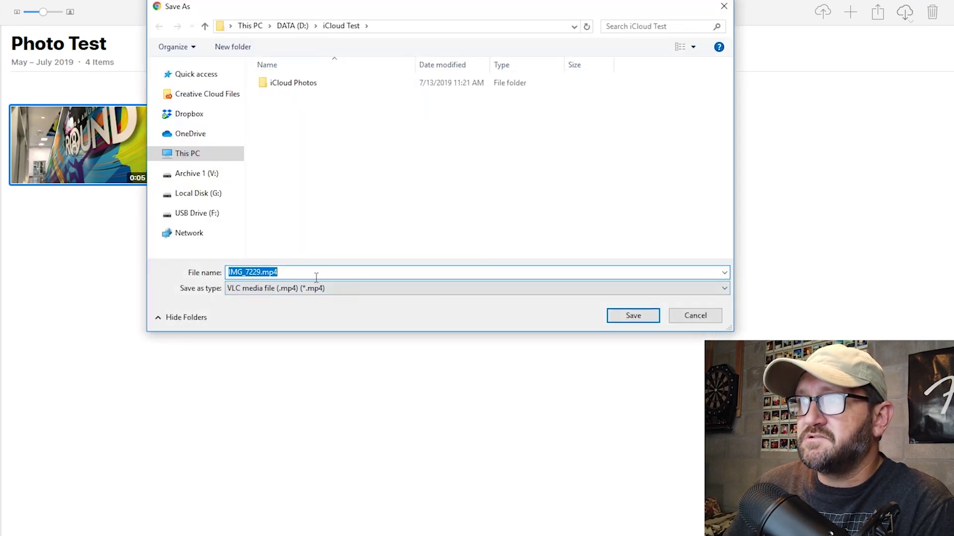
pyautogui.click(631, 316)
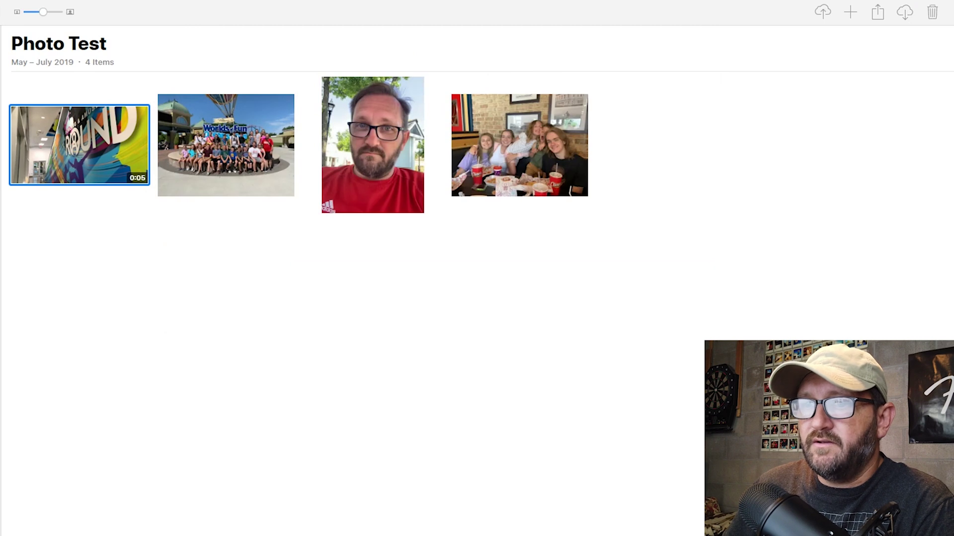
# - Check the detailed video properties of IMG_7229.mp4 in the iCloud Test folder and return to the Photo Test album
pyautogui.click(226, 522)
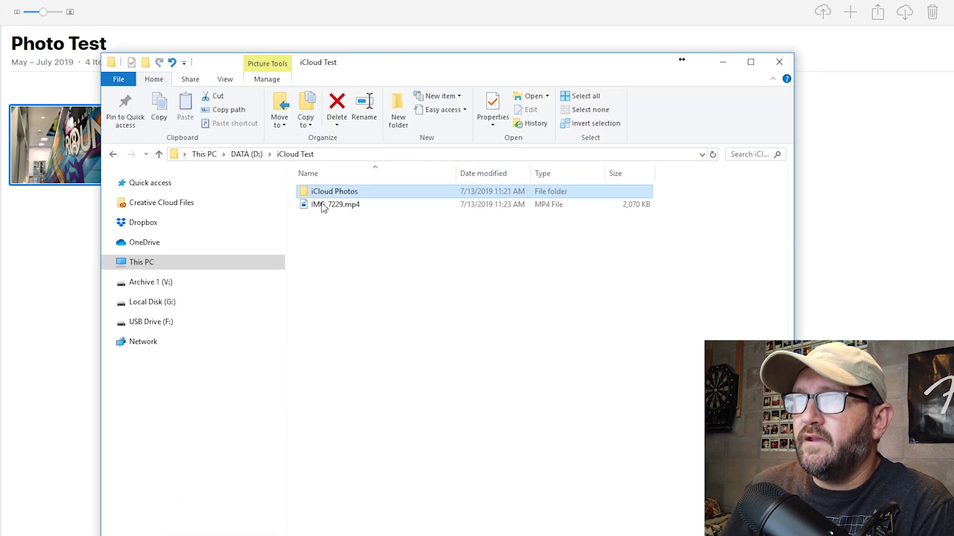
pyautogui.click(337, 207)
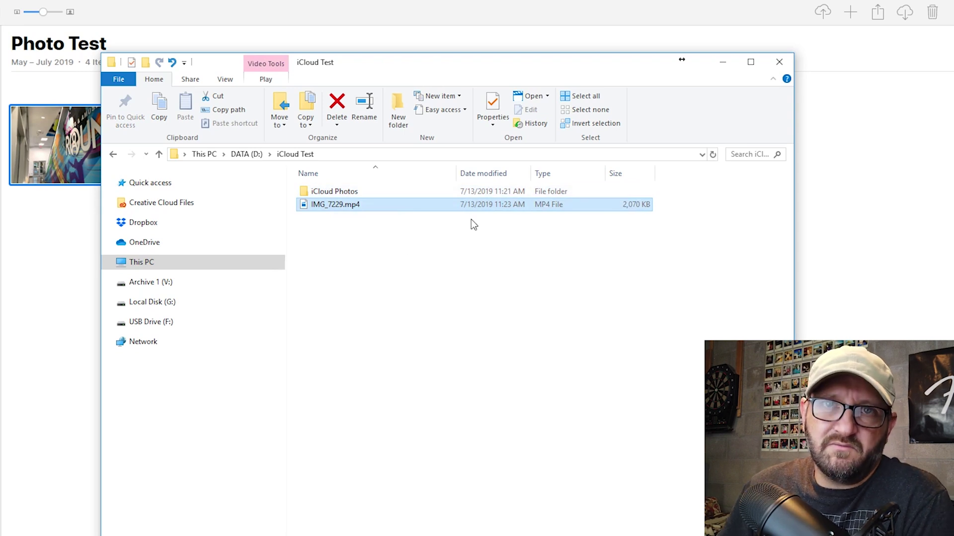
pyautogui.rightClick(341, 204)
pyautogui.click(208, 535)
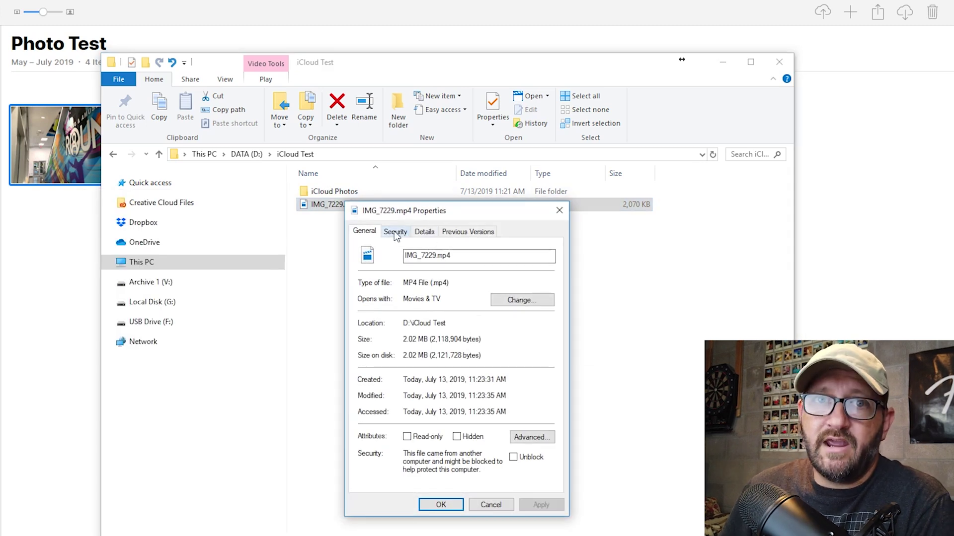
pyautogui.click(424, 231)
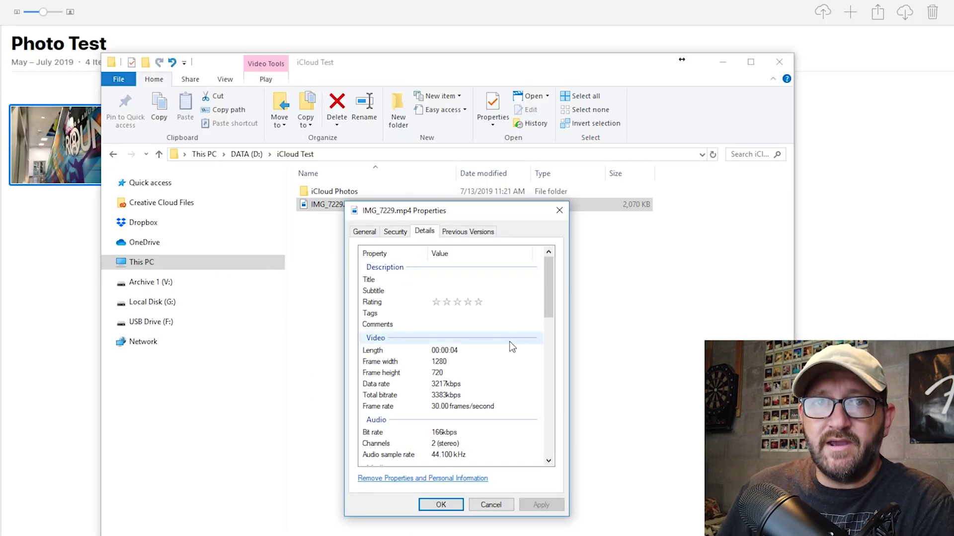
pyautogui.click(560, 210)
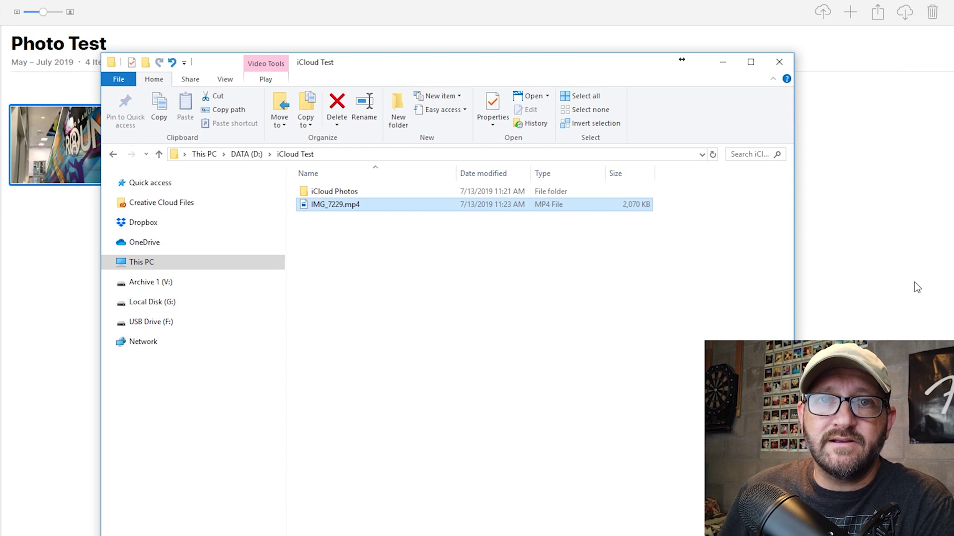
pyautogui.click(50, 293)
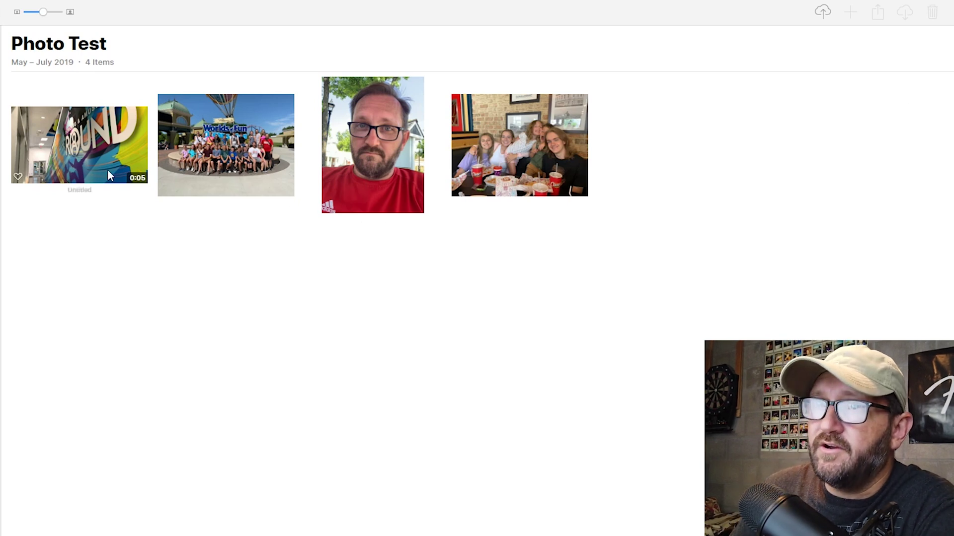
# - Download the five-second video from the Photo Test album as an Unmodified Original, saving it as IMG_7229.MOV in the iCloud Test folder
pyautogui.click(105, 156)
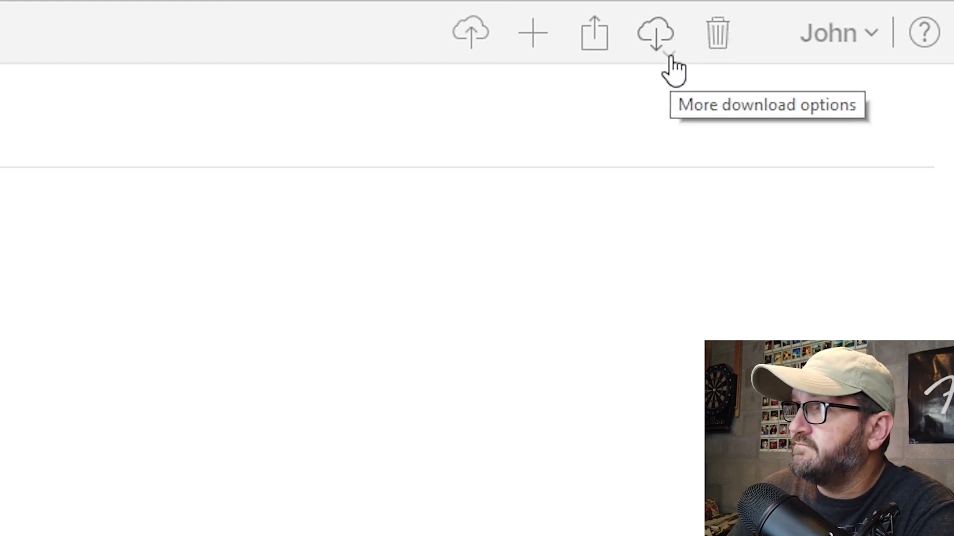
pyautogui.click(670, 56)
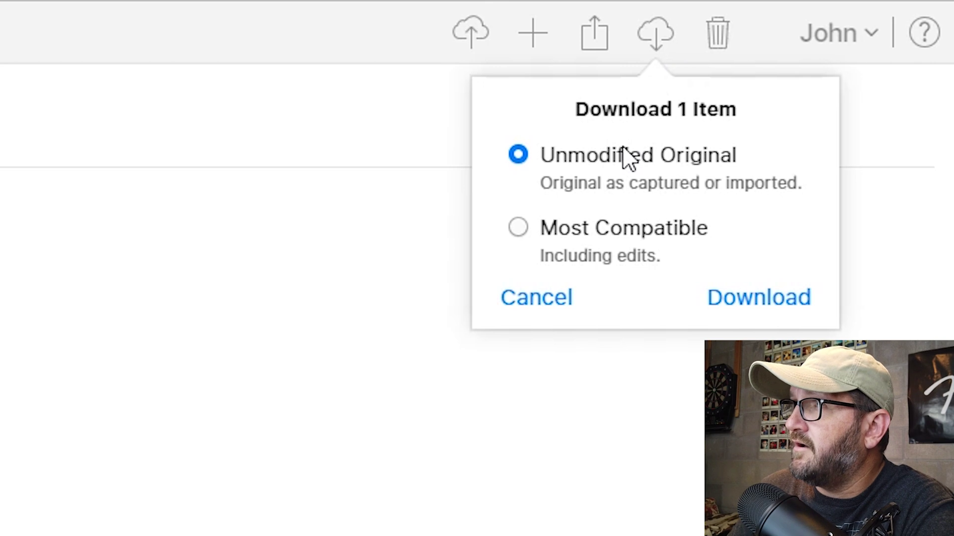
pyautogui.click(767, 303)
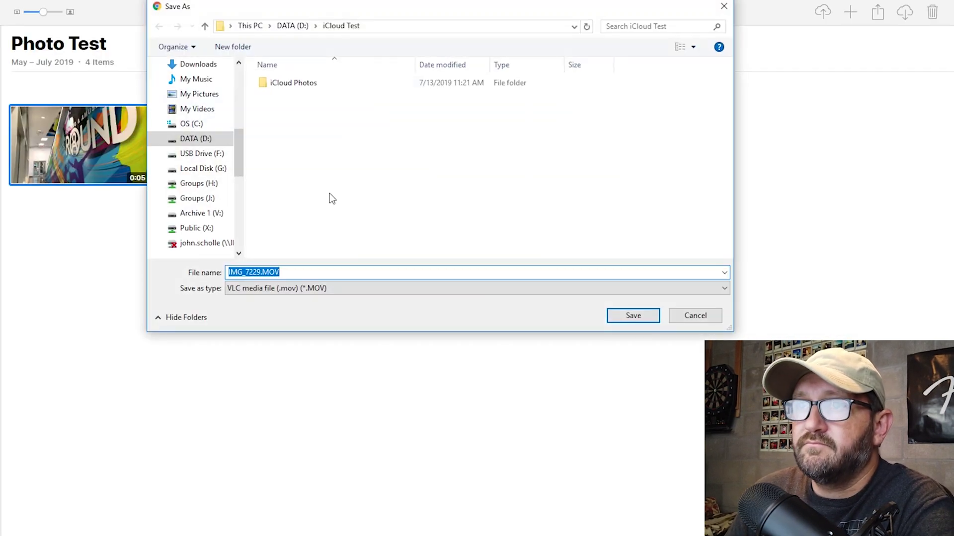
pyautogui.click(289, 272)
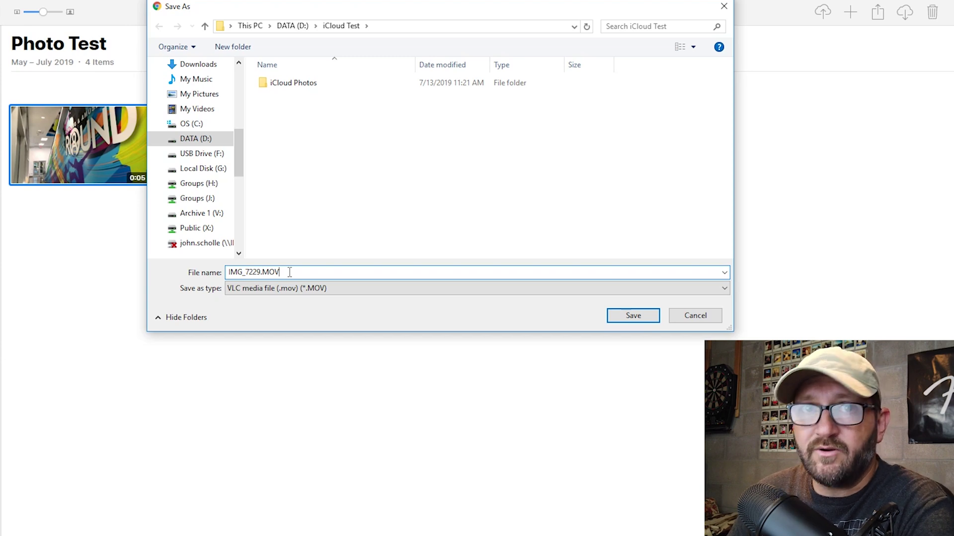
pyautogui.click(630, 318)
# - Switch to the iCloud Test folder in File Explorer, compare the two IMG_7229 file sizes, and check the detailed properties of IMG_7229.MOV
pyautogui.click(488, 534)
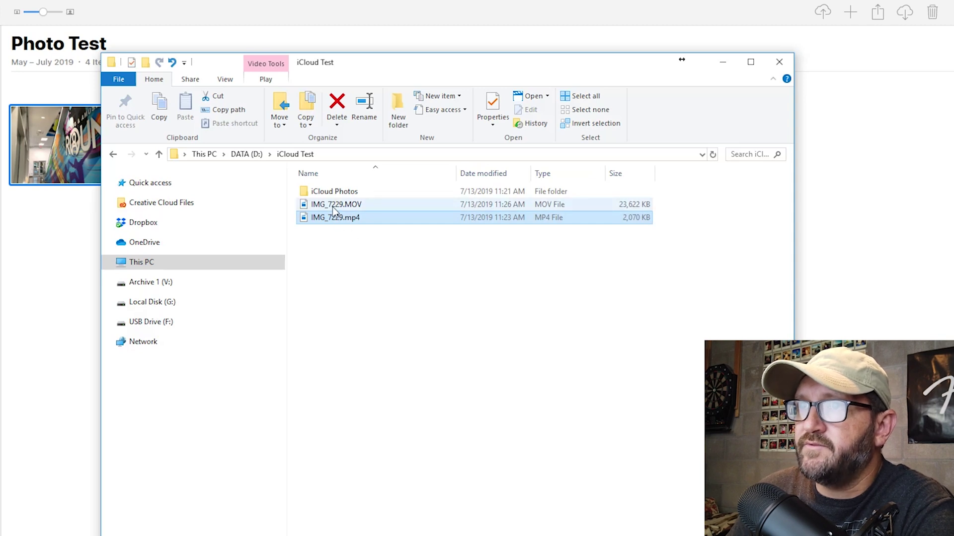
pyautogui.moveTo(332, 207)
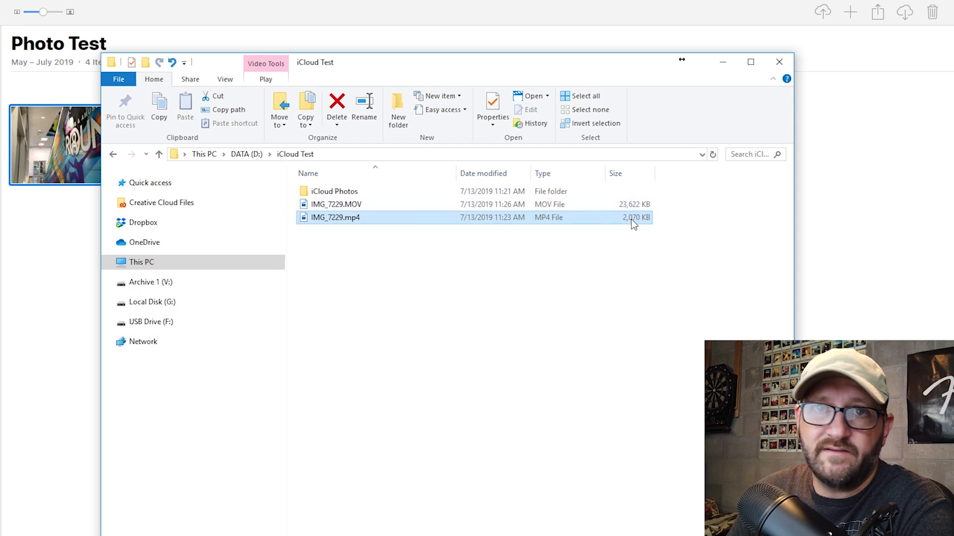
pyautogui.rightClick(415, 203)
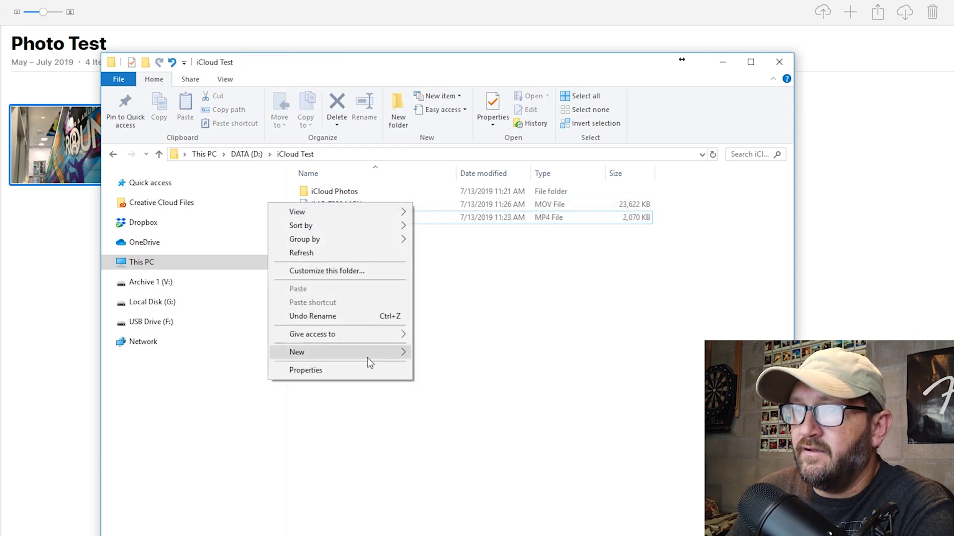
pyautogui.rightClick(343, 204)
pyautogui.click(100, 532)
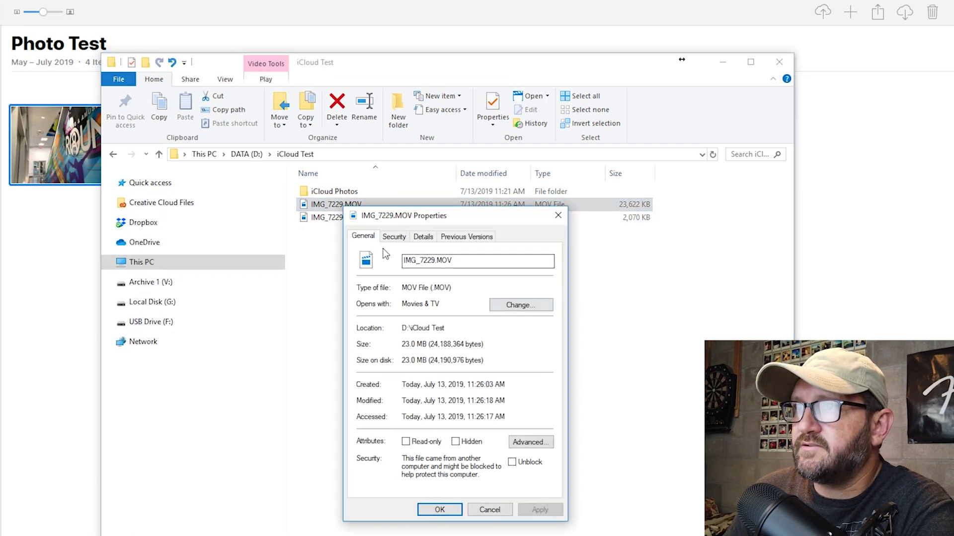
pyautogui.click(423, 237)
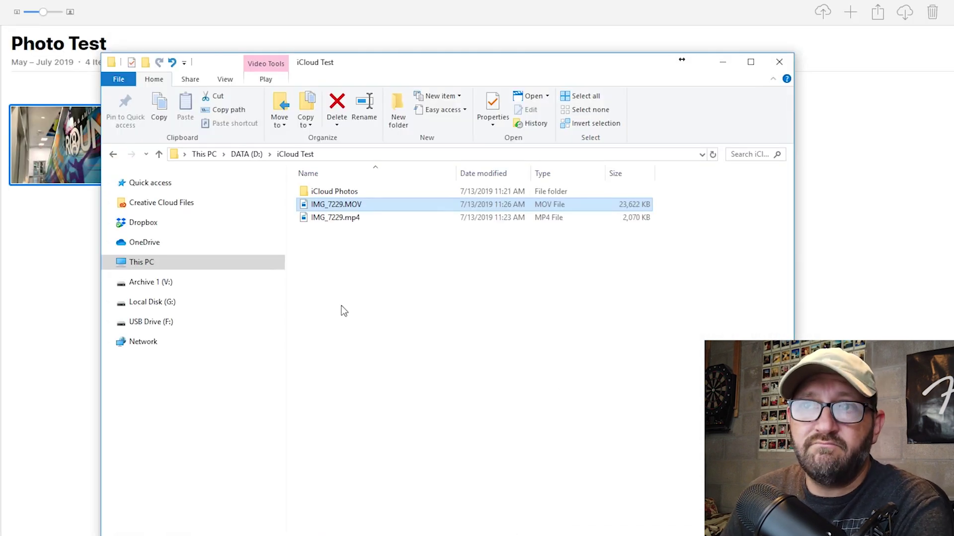
# - Return to the Photo Test album and download the Worlds of Fun group photo as an Unmodified Original, saving iCloud Photos.zip in iCloud Test
pyautogui.click(44, 230)
pyautogui.click(239, 140)
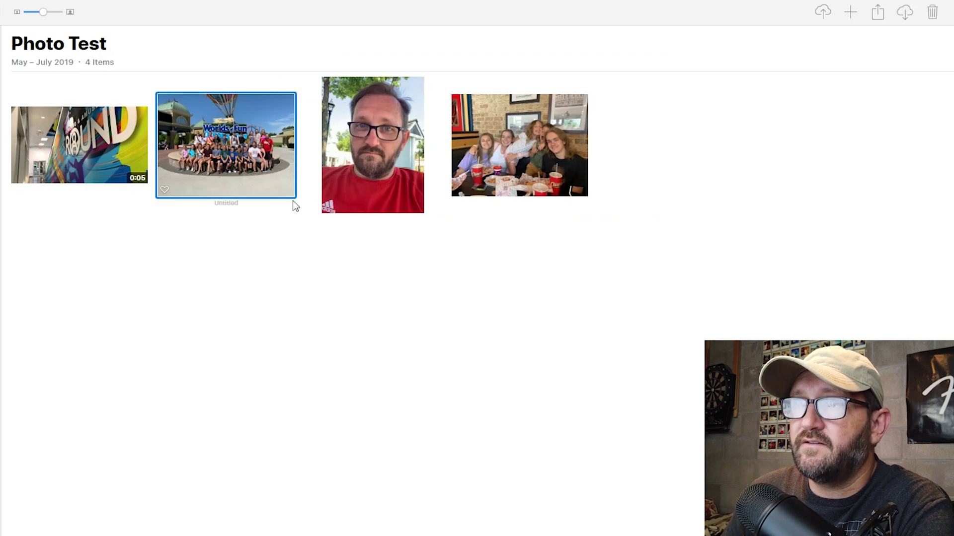
pyautogui.click(907, 18)
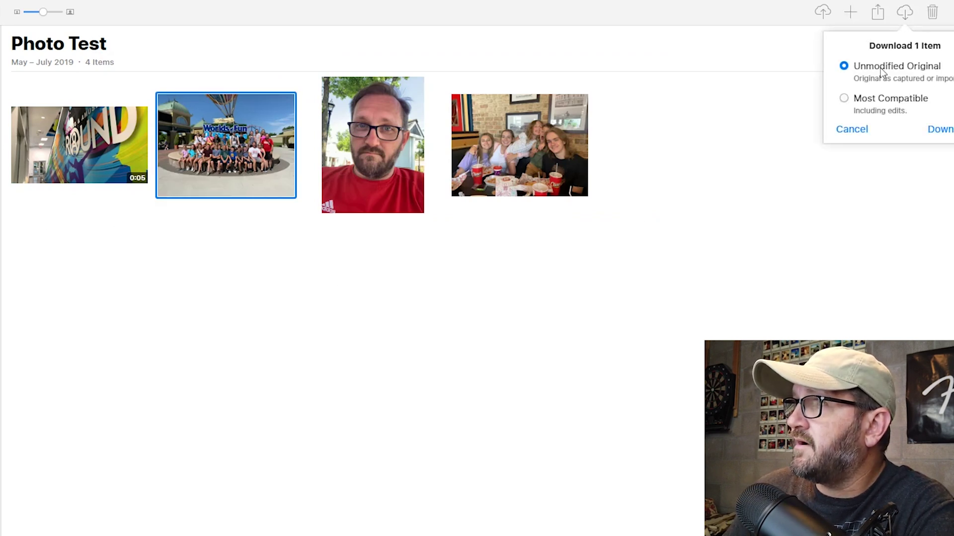
pyautogui.click(940, 129)
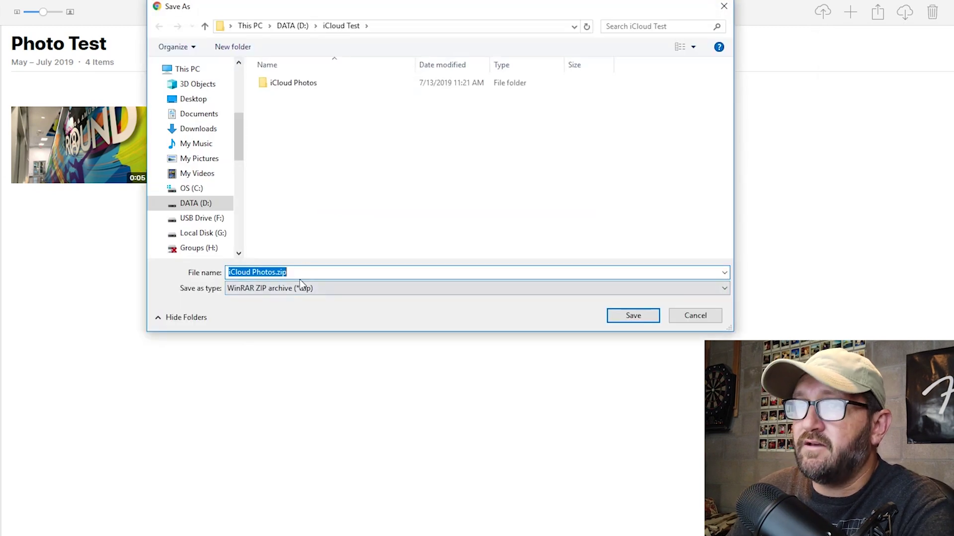
pyautogui.click(641, 315)
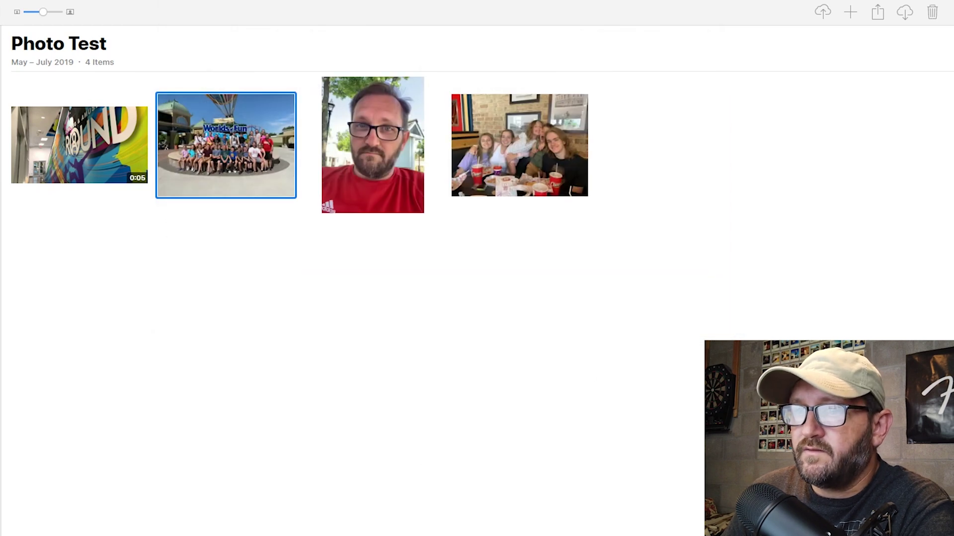
# - Extract iCloud Photos.zip in the iCloud Test folder into the iCloud Photos subfolder
pyautogui.hotkey('alt', 'Tab')
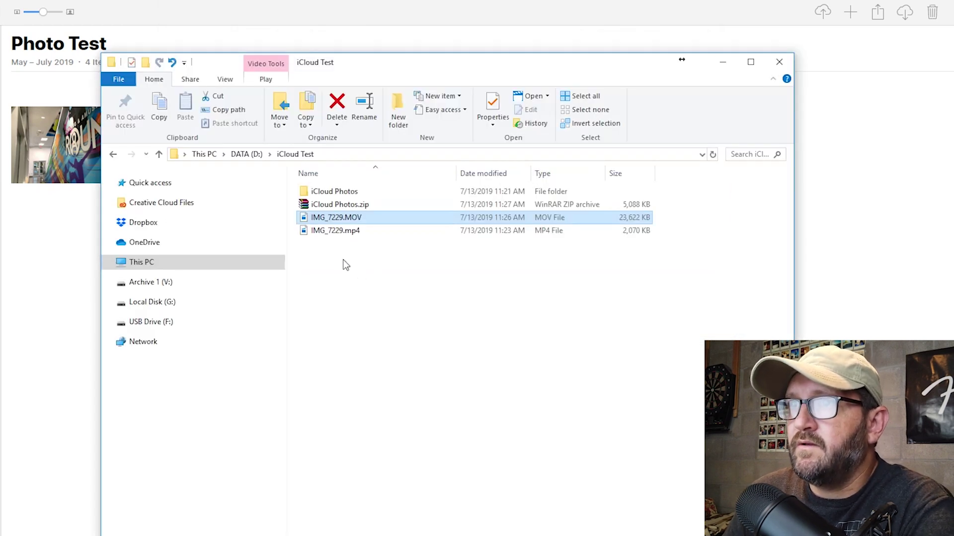
pyautogui.click(342, 206)
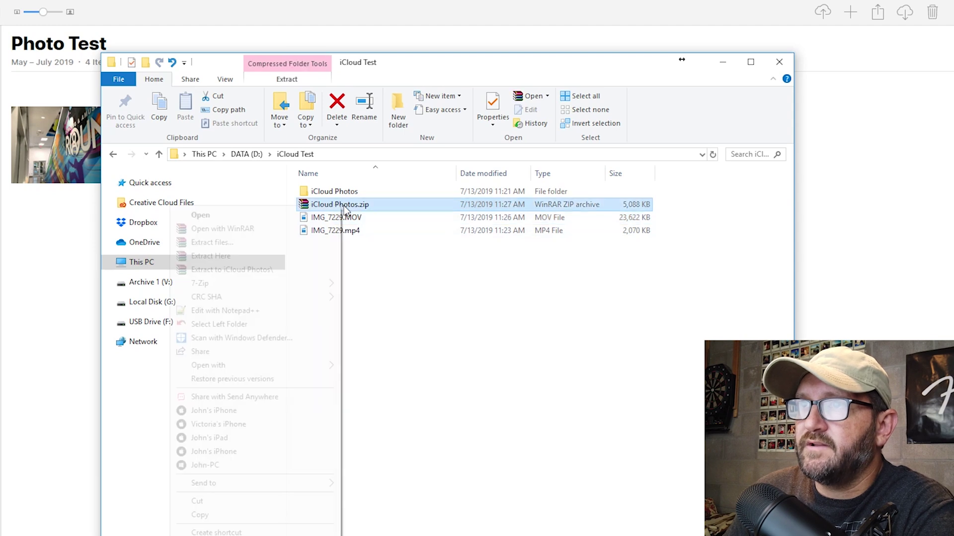
pyautogui.rightClick(342, 206)
pyautogui.click(276, 271)
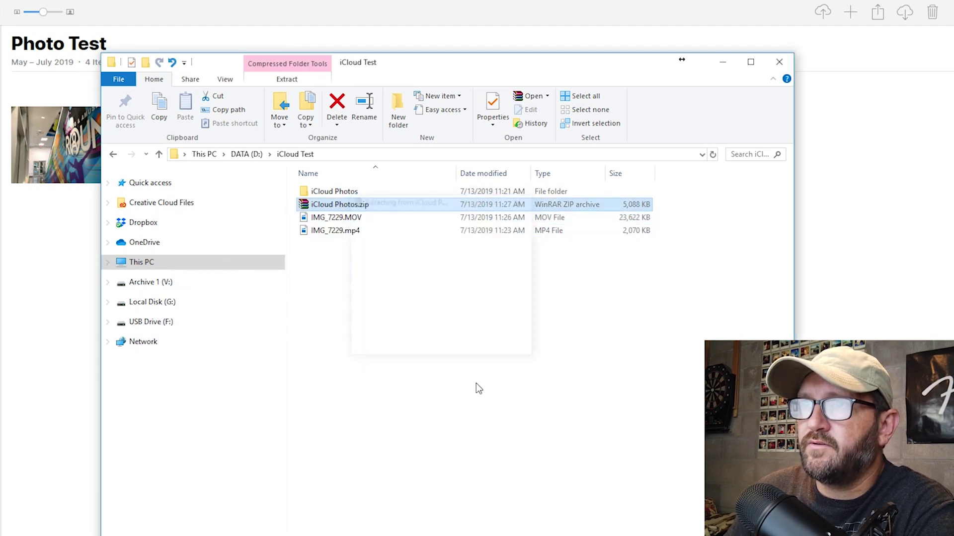
# - Go into the nested iCloud Photos folder, try to view IMG_8192.HEIC, and close the viewer
pyautogui.doubleClick(342, 193)
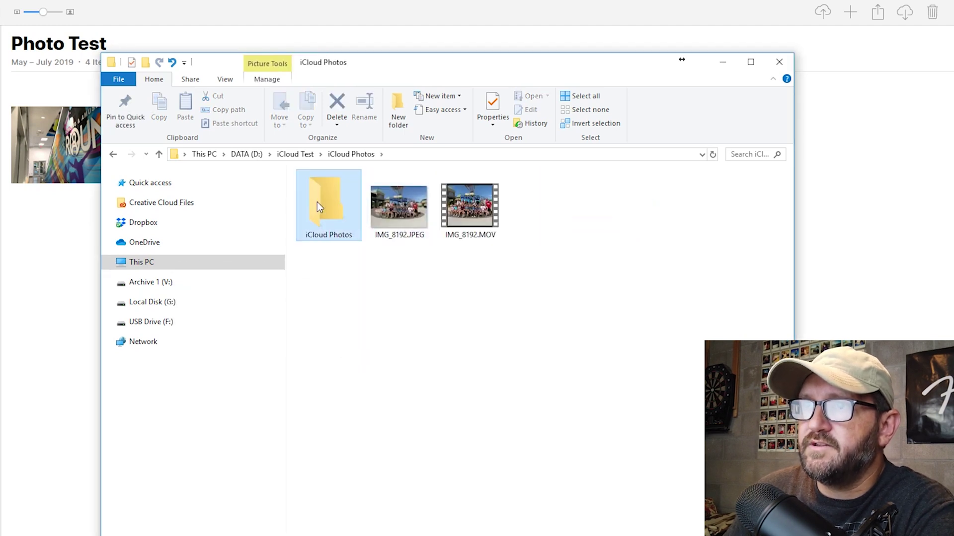
pyautogui.click(318, 206)
pyautogui.doubleClick(336, 206)
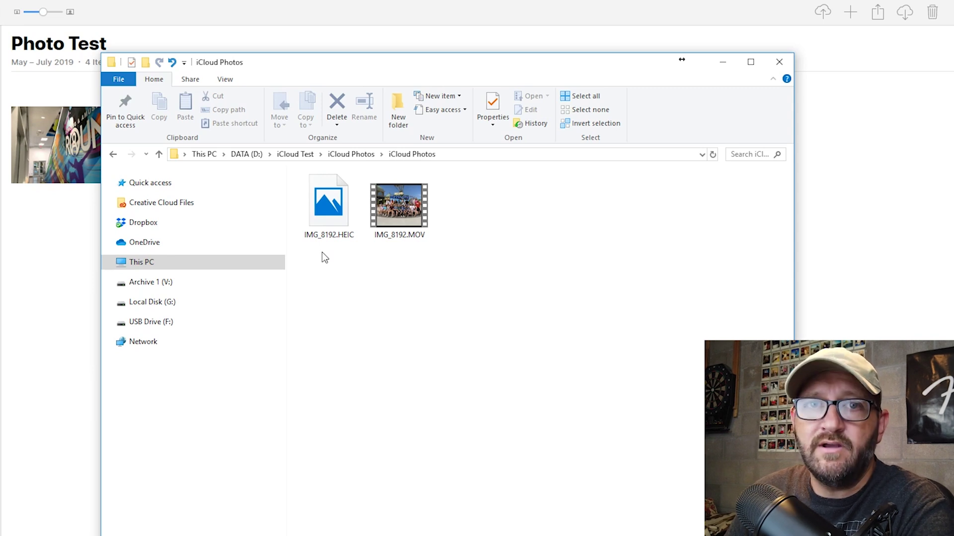
pyautogui.click(327, 219)
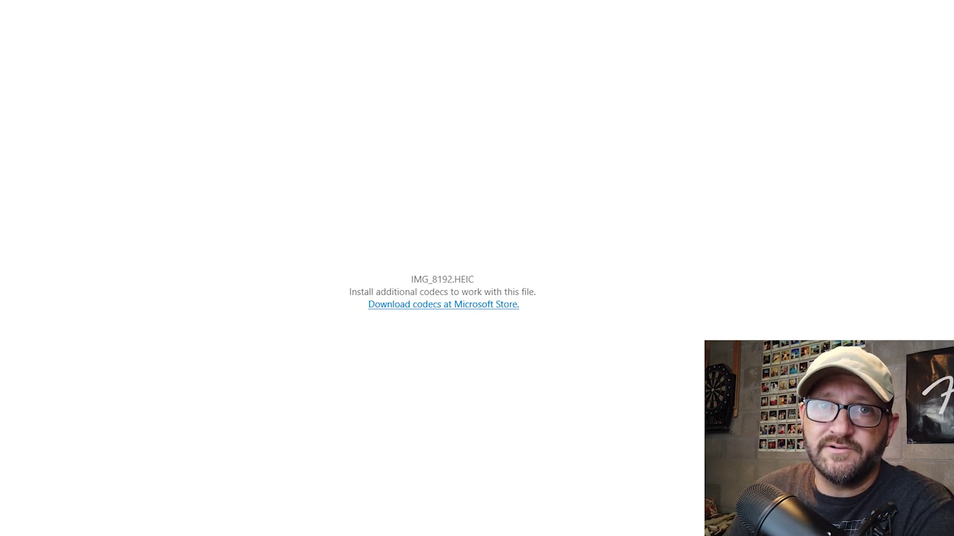
pyautogui.hotkey('alt', 'F4')
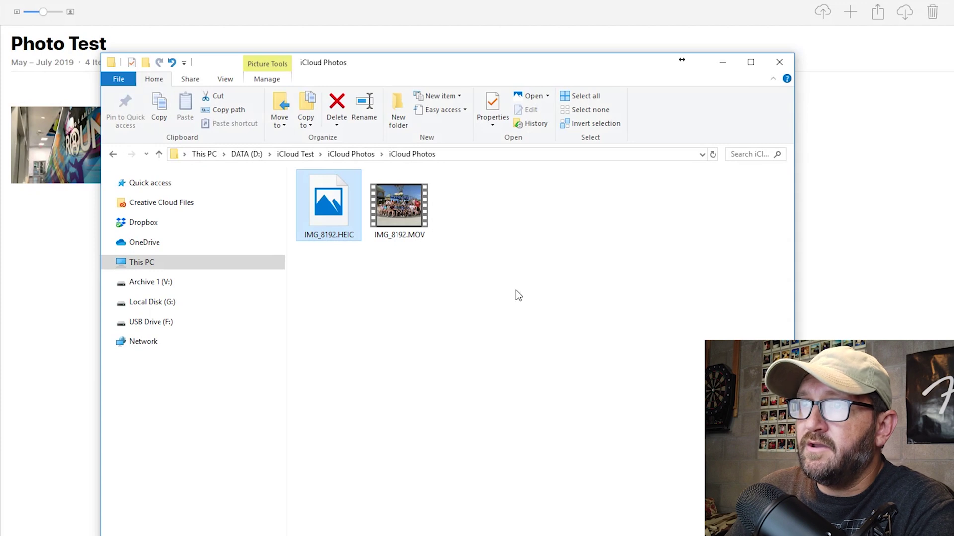
# - Play the newly extracted IMG_8192.MOV and examine its frame size and bitrate in the file properties
pyautogui.doubleClick(389, 204)
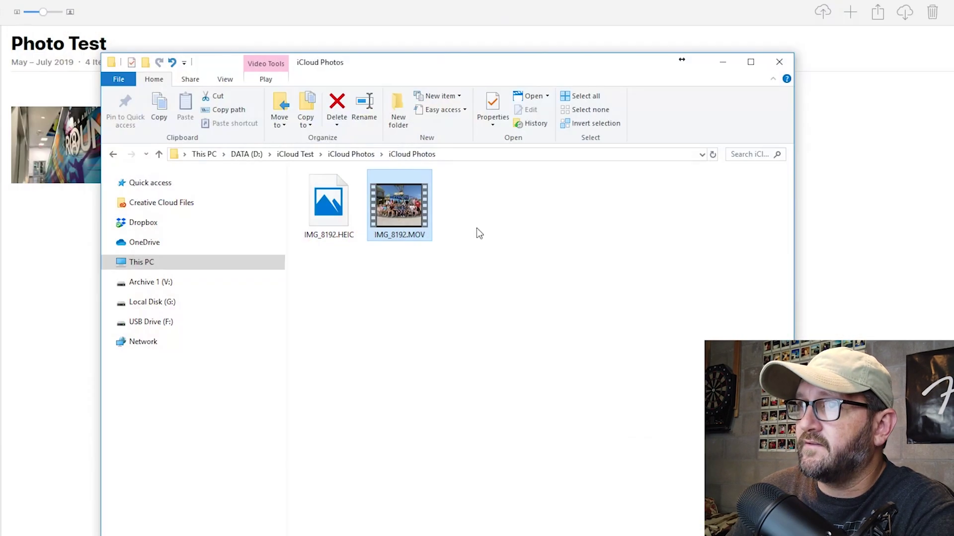
pyautogui.rightClick(387, 221)
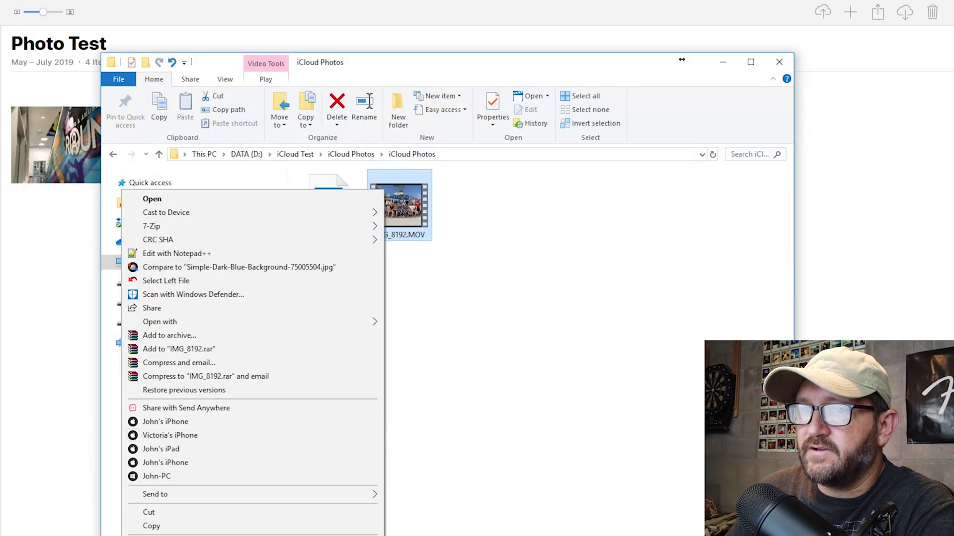
pyautogui.hotkey('alt', 'Return')
pyautogui.click(465, 243)
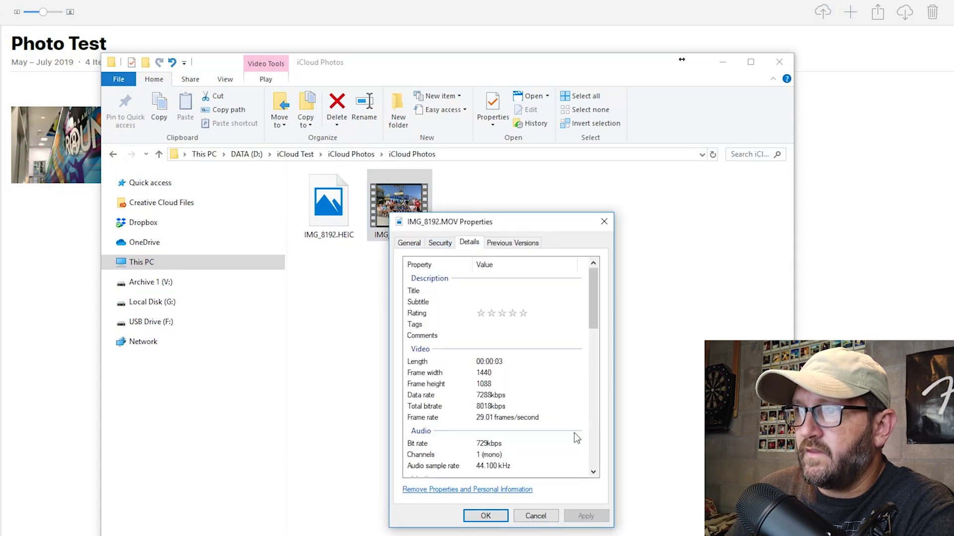
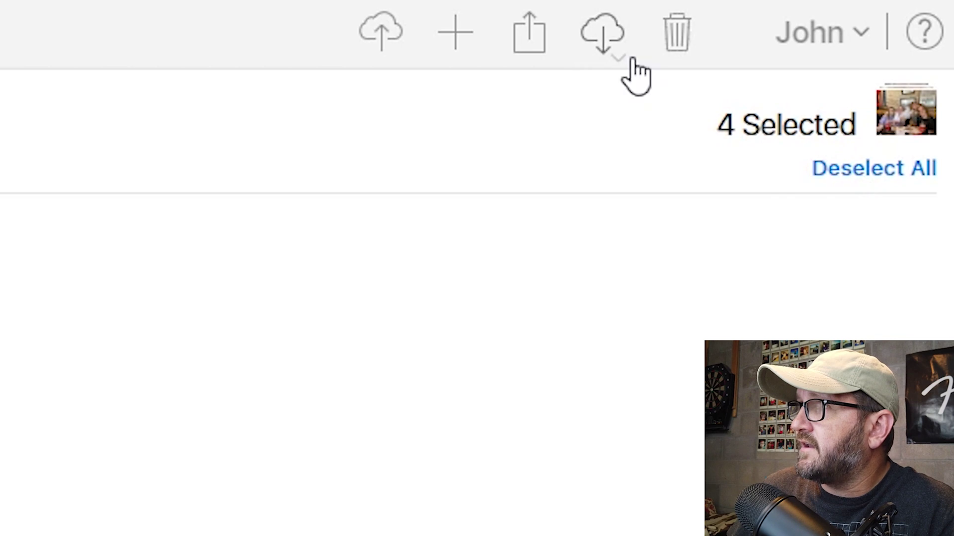
# - Download the four selected album items as Unmodified Originals, saving iCloud Photos (1).zip in a new Full Month folder inside iCloud Test
pyautogui.click(621, 58)
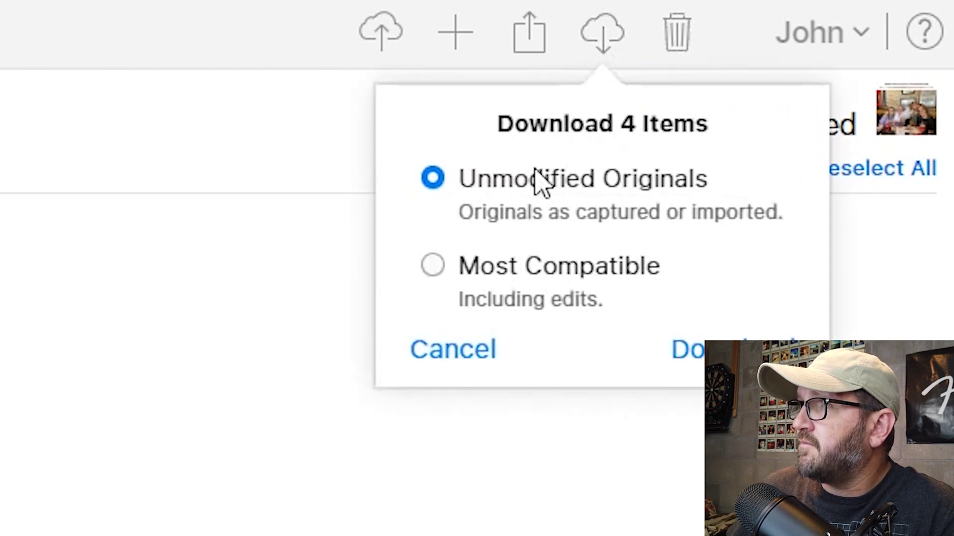
pyautogui.click(682, 350)
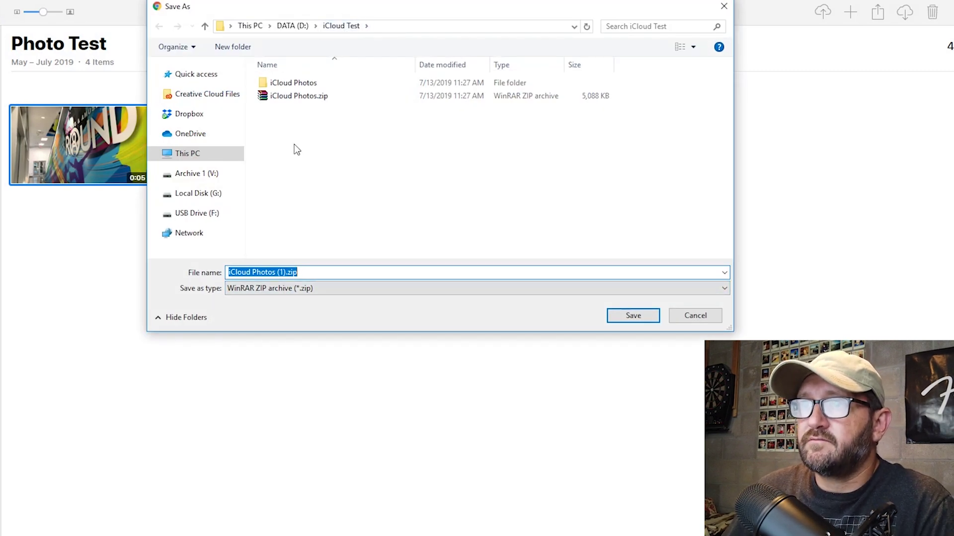
pyautogui.click(244, 49)
pyautogui.write('Full Month')
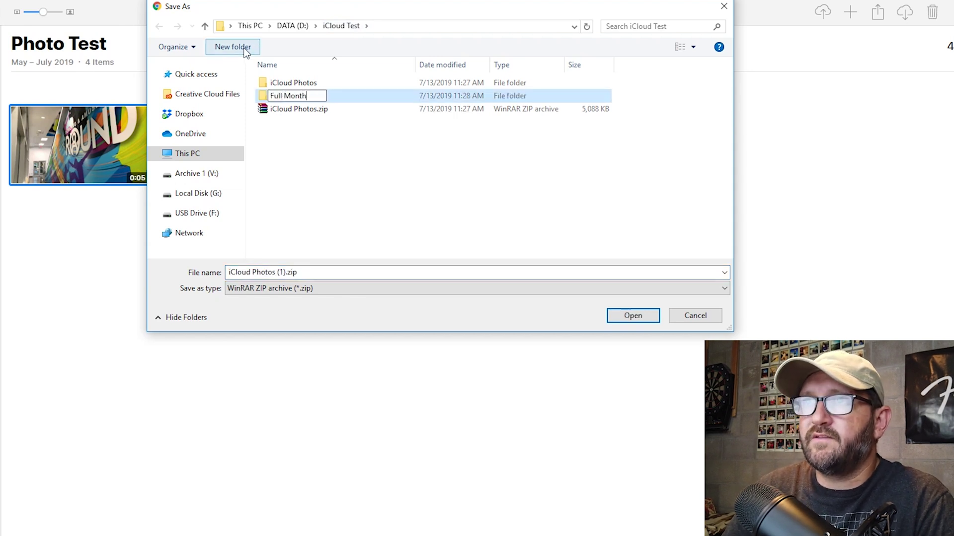
pyautogui.press('Return')
pyautogui.press('Return')
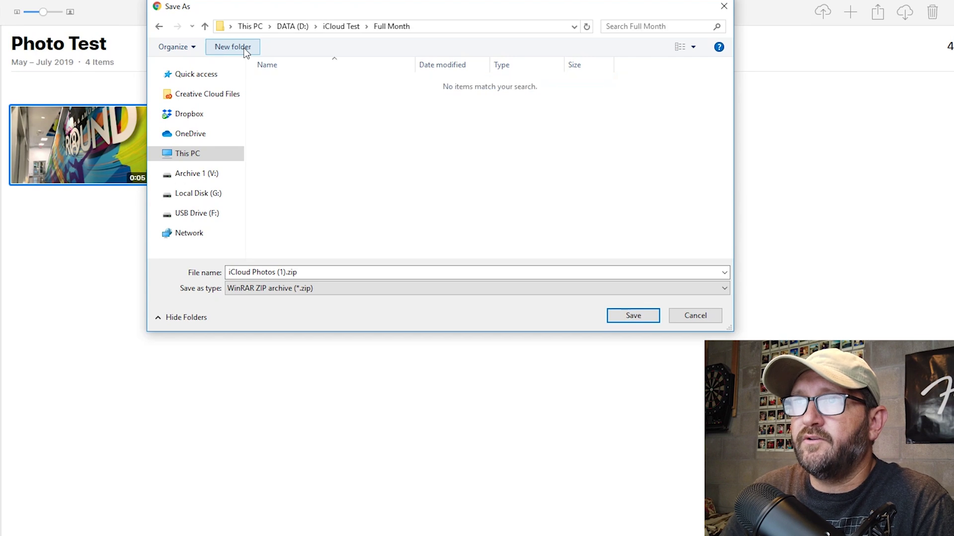
pyautogui.click(643, 320)
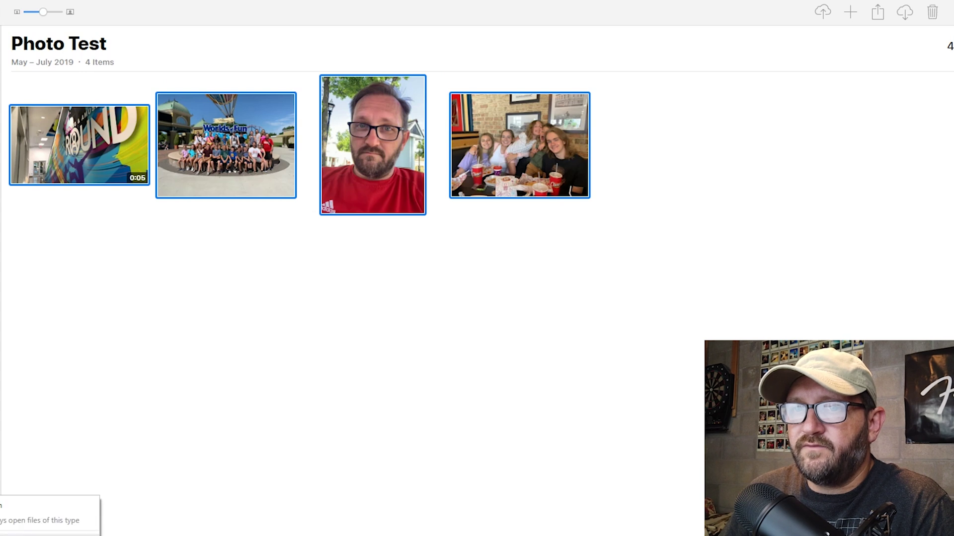
# - Show the downloaded iCloud Photos (1).zip in the Full Month folder and extract it there
pyautogui.click(125, 526)
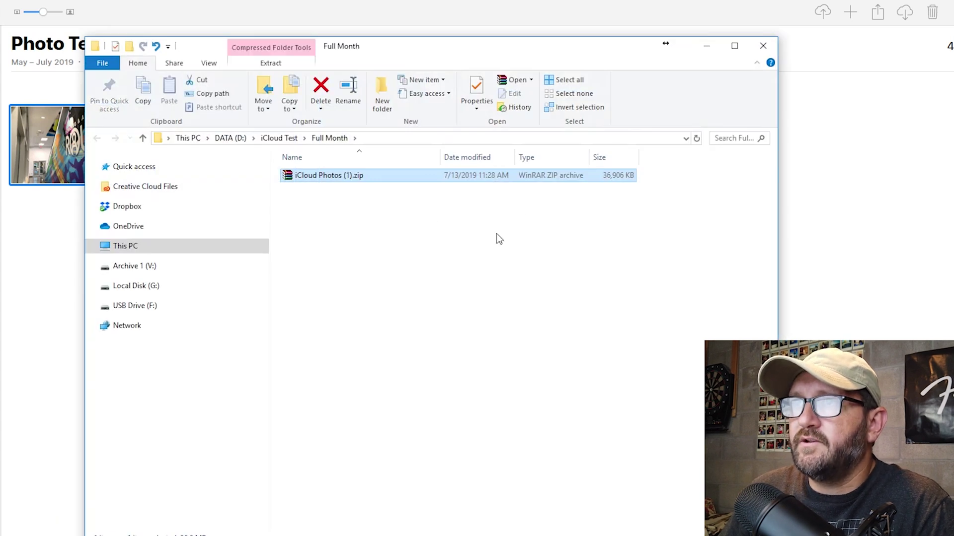
pyautogui.rightClick(309, 177)
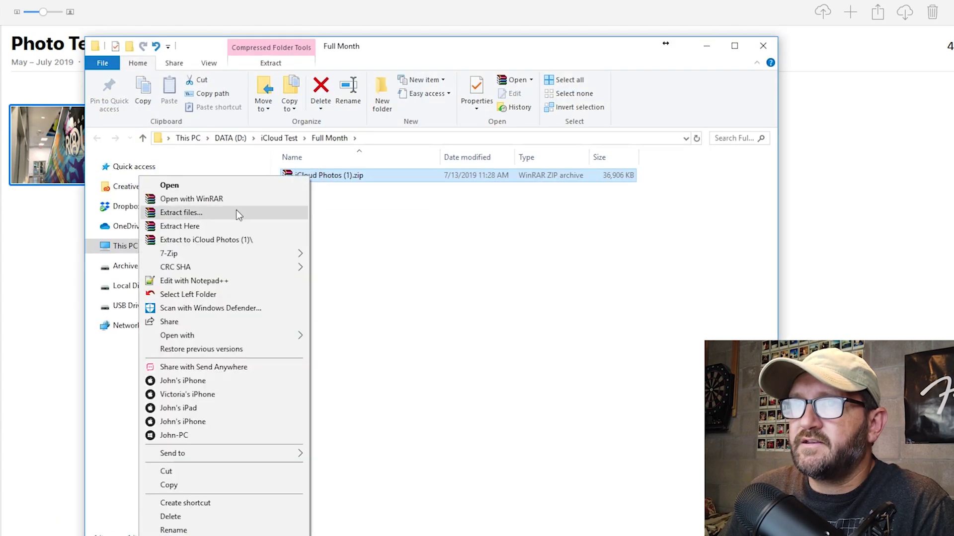
pyautogui.click(236, 226)
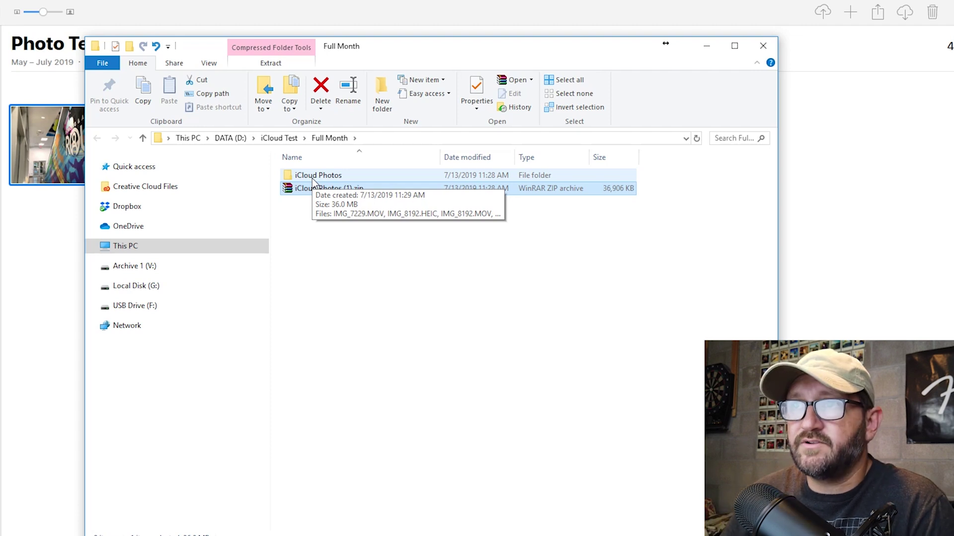
# - Open the extracted iCloud Photos folder in Full Month and select IMG_8192.HEIC, IMG_8200.HEIC and IMG_8341.HEIC
pyautogui.doubleClick(338, 177)
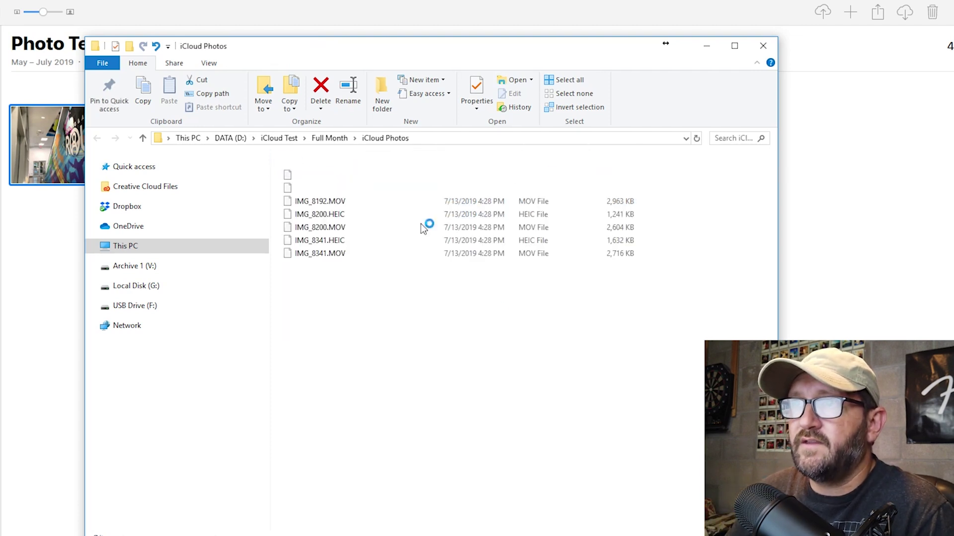
pyautogui.moveTo(371, 158); pyautogui.dragTo(408, 157)
pyautogui.click(320, 178)
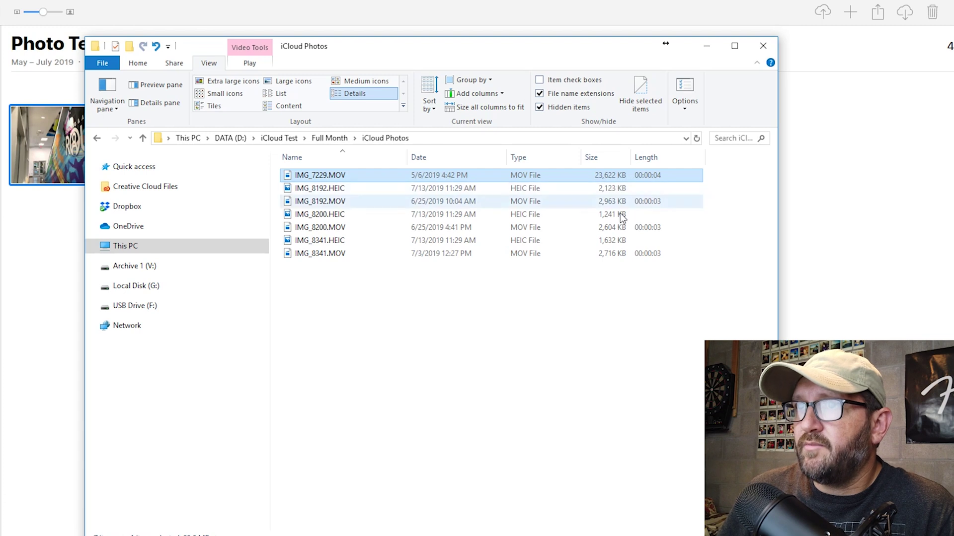
pyautogui.click(334, 189)
pyautogui.keyDown('ctrl'); pyautogui.click(338, 214); pyautogui.keyUp('ctrl')
pyautogui.keyDown('ctrl'); pyautogui.click(345, 240); pyautogui.keyUp('ctrl')
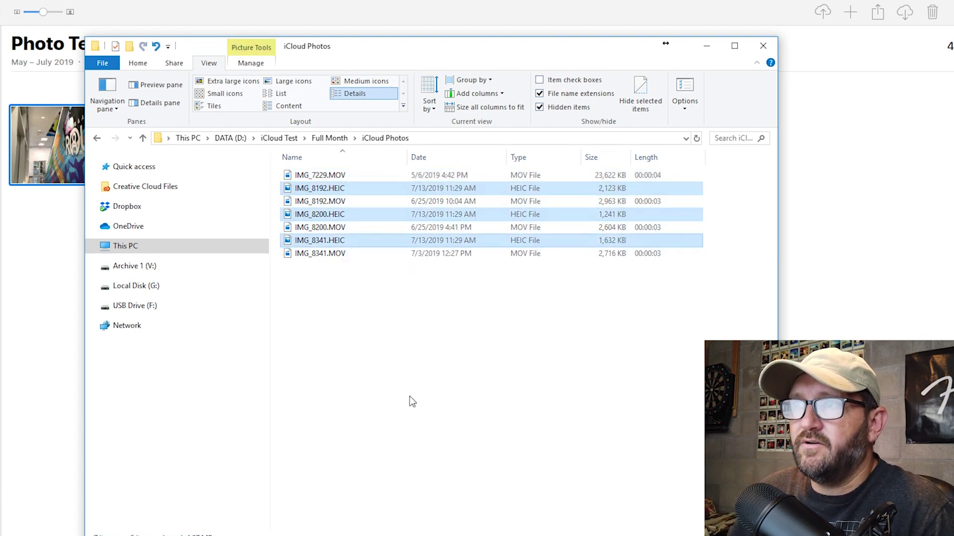